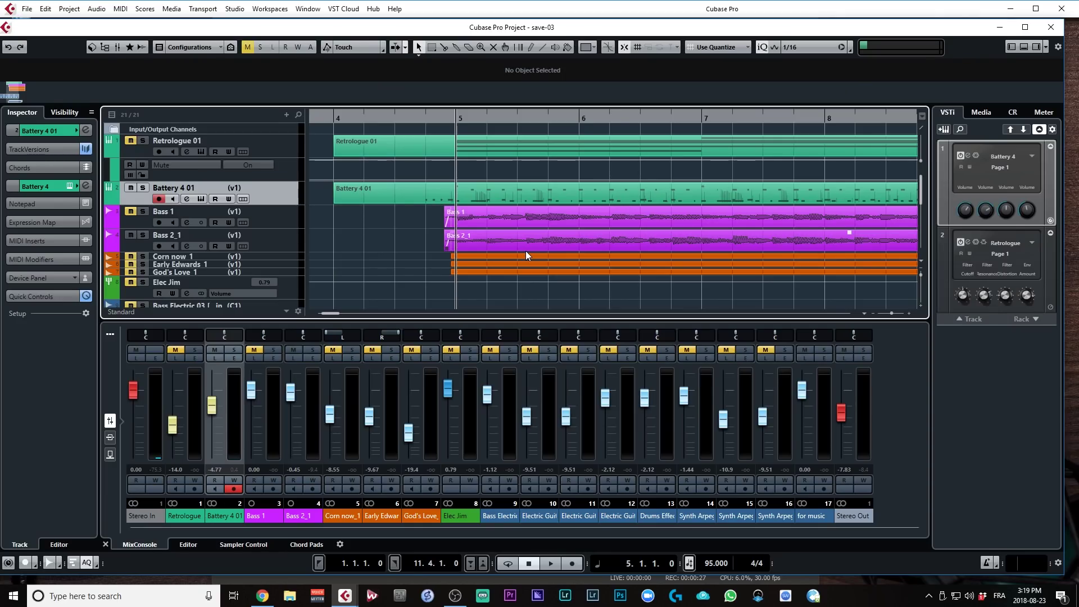
# Step: Play and stop the mix, then select the Battery 4 01 drum part
pyautogui.press('space')
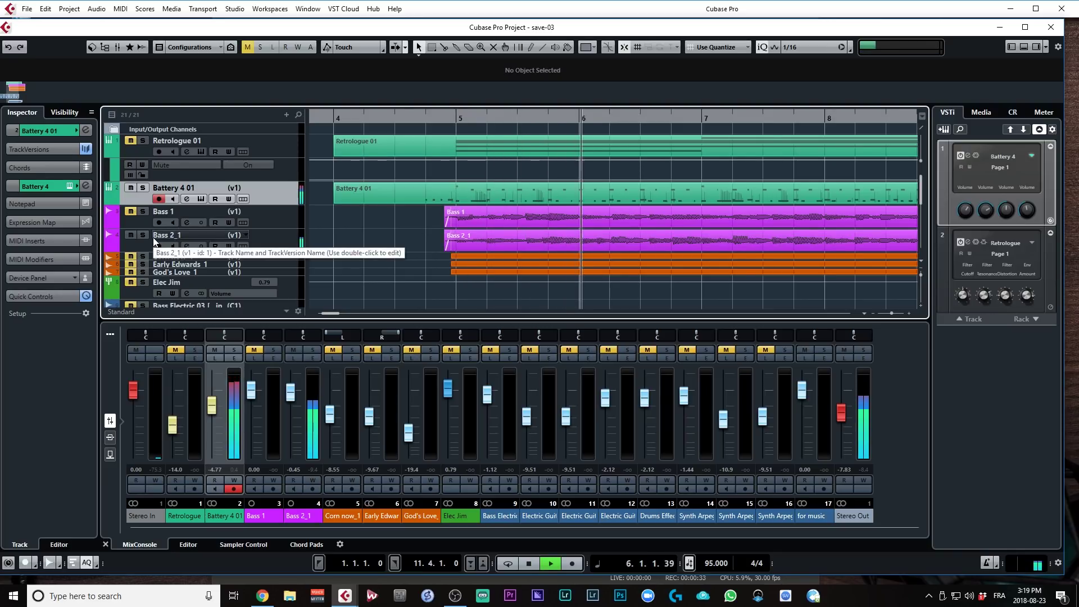
pyautogui.press('space')
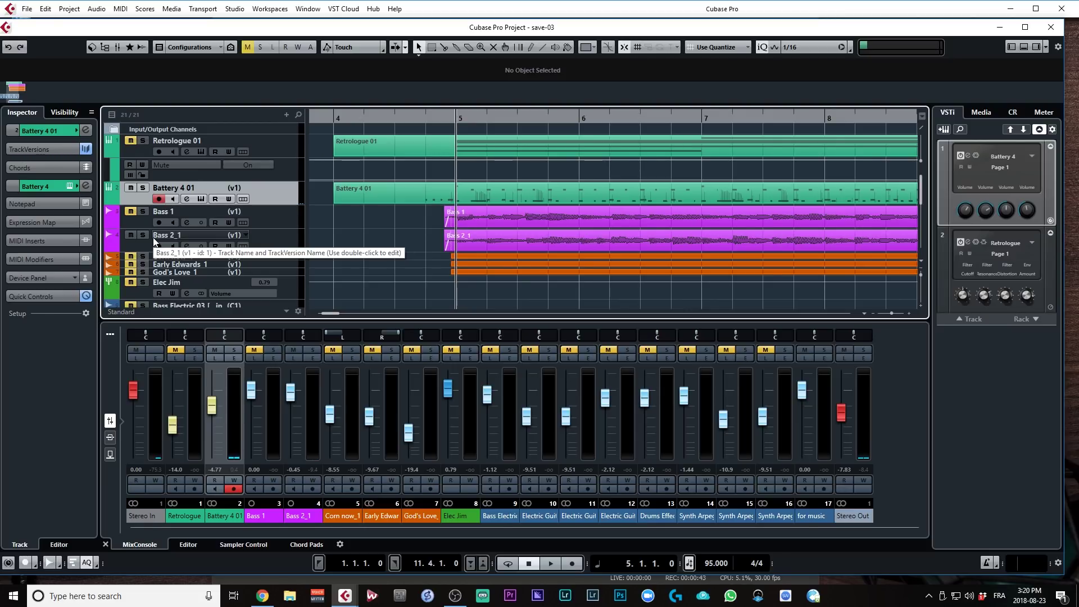
pyautogui.click(481, 203)
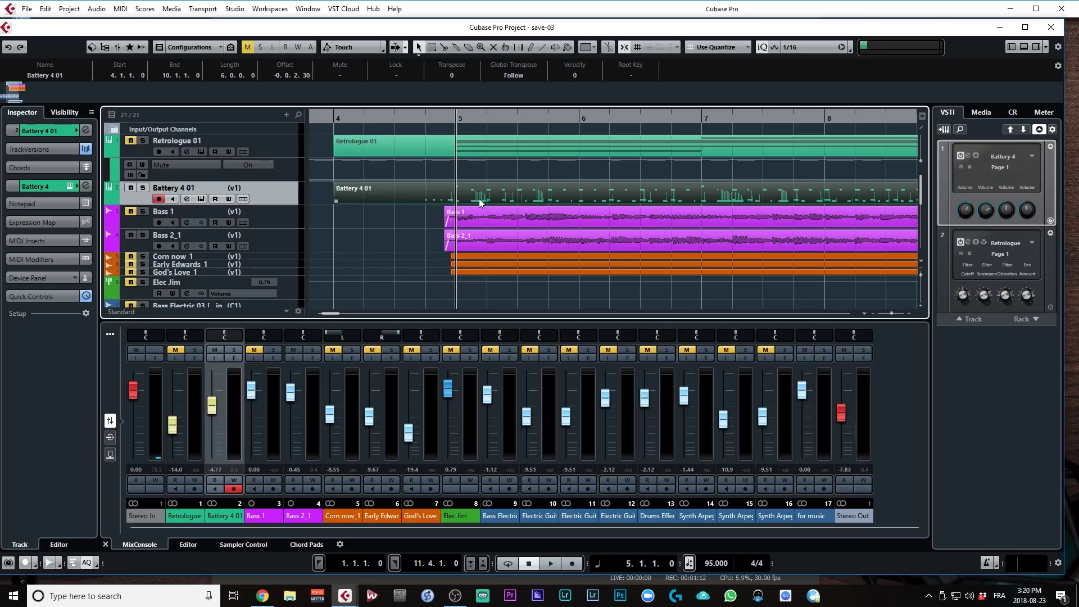
# Step: Activate Side-Chain on Bass 2_1's Compressor insert, then close the Compressor and channel windows
pyautogui.click(262, 246)
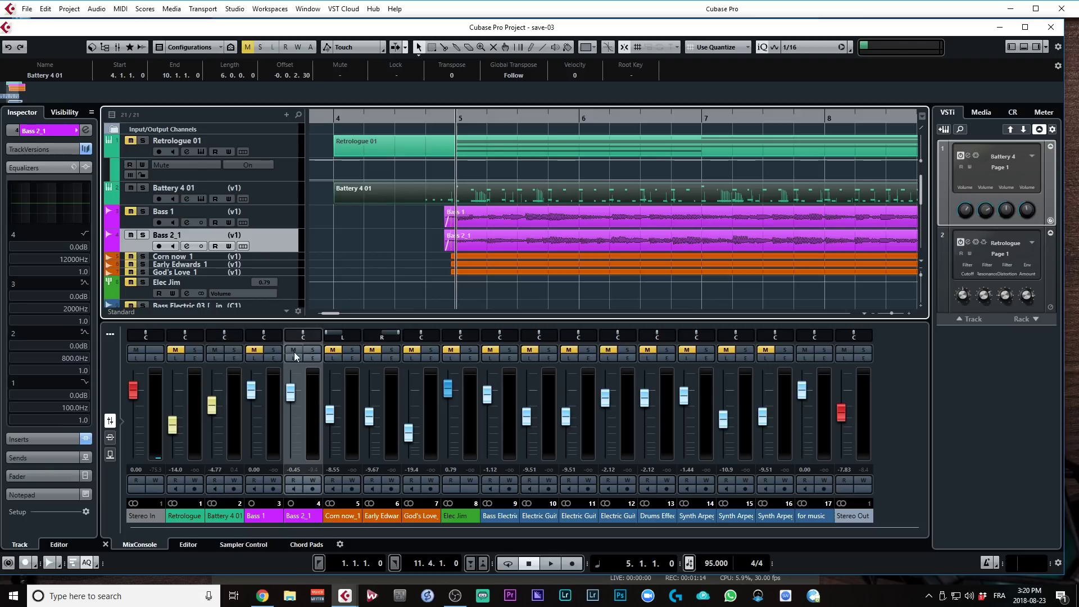
pyautogui.click(315, 359)
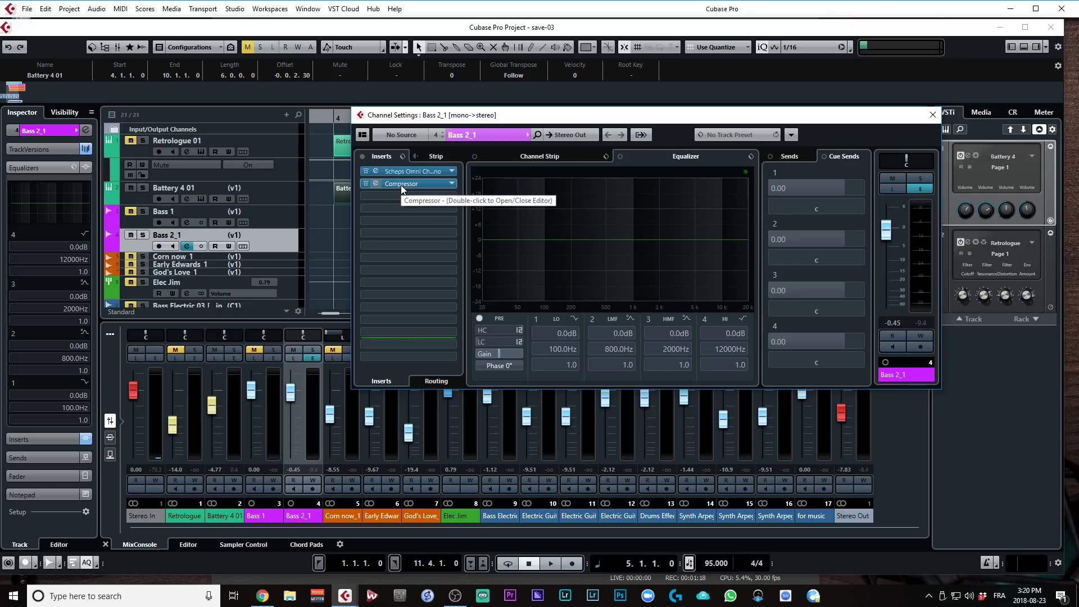
pyautogui.doubleClick(376, 183)
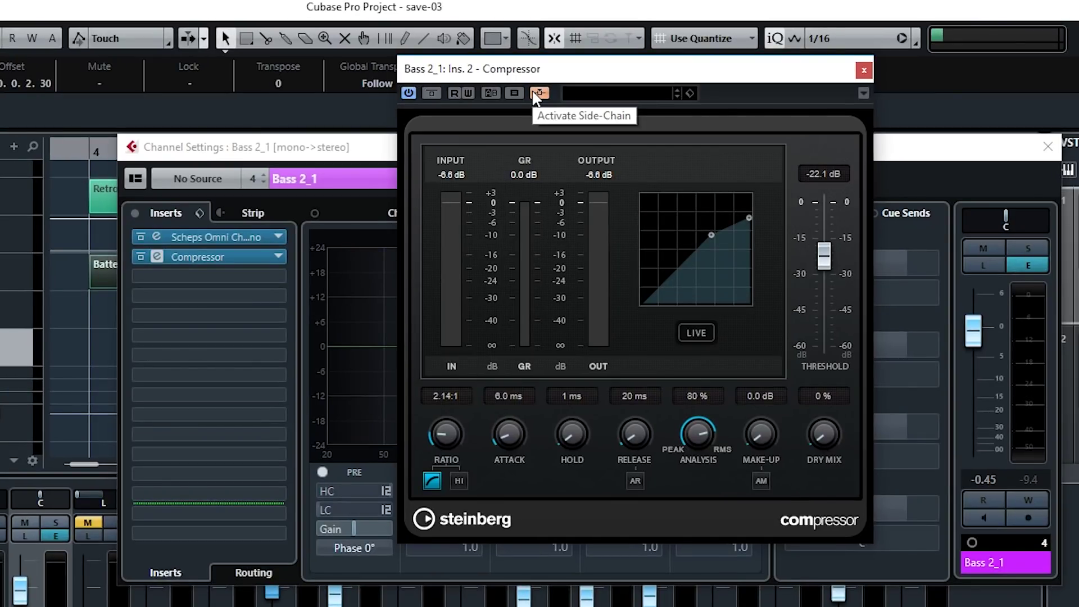
pyautogui.click(538, 93)
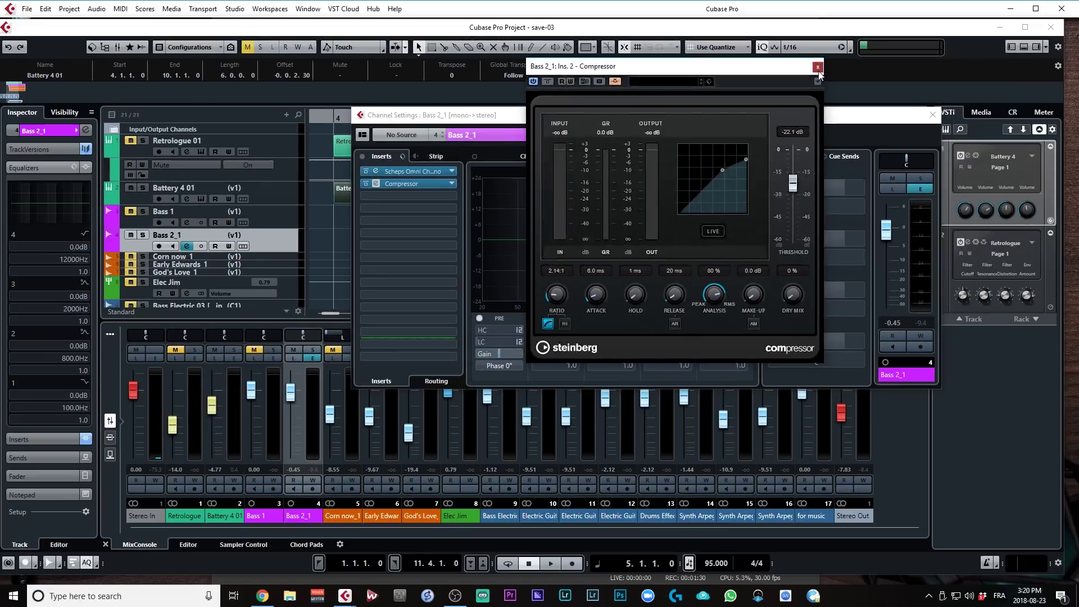
pyautogui.click(863, 69)
pyautogui.click(932, 114)
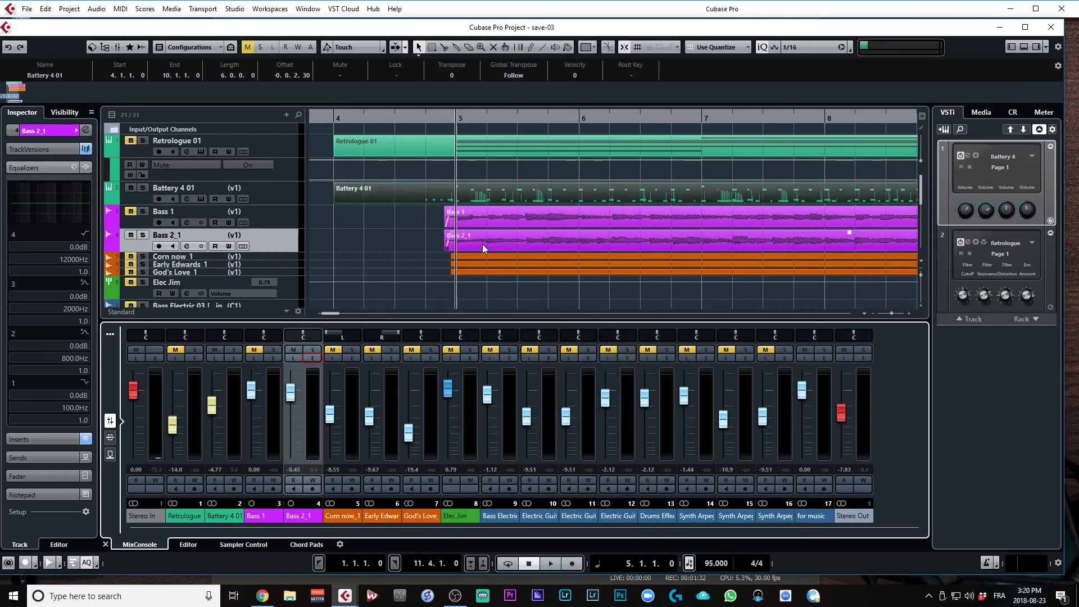
# Step: Make Battery 4 01 the current track and show Battery 4's options in the VSTi rack
pyautogui.click(287, 191)
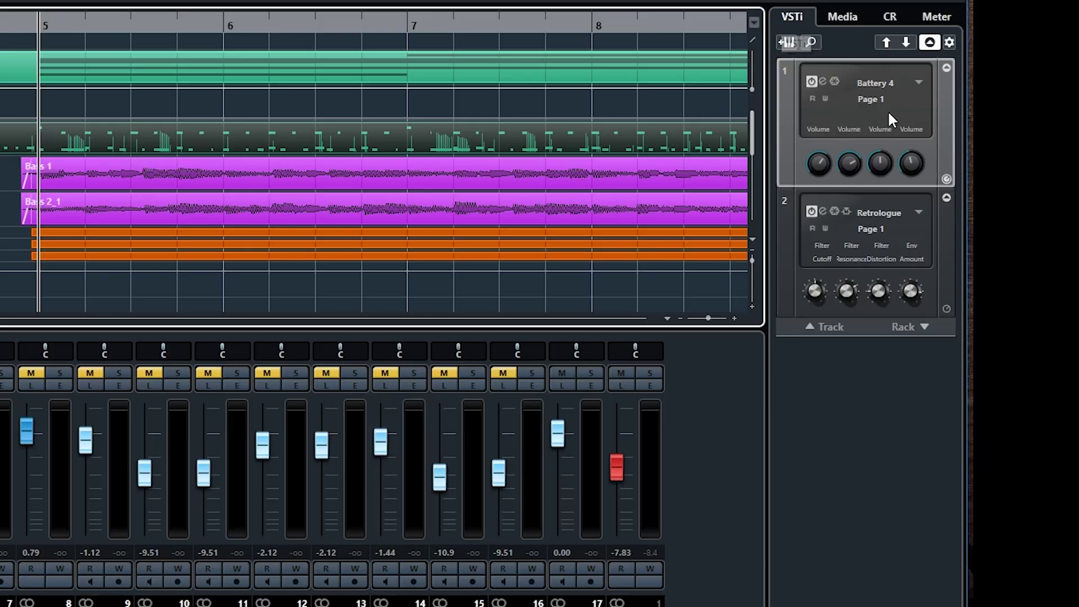
pyautogui.click(919, 83)
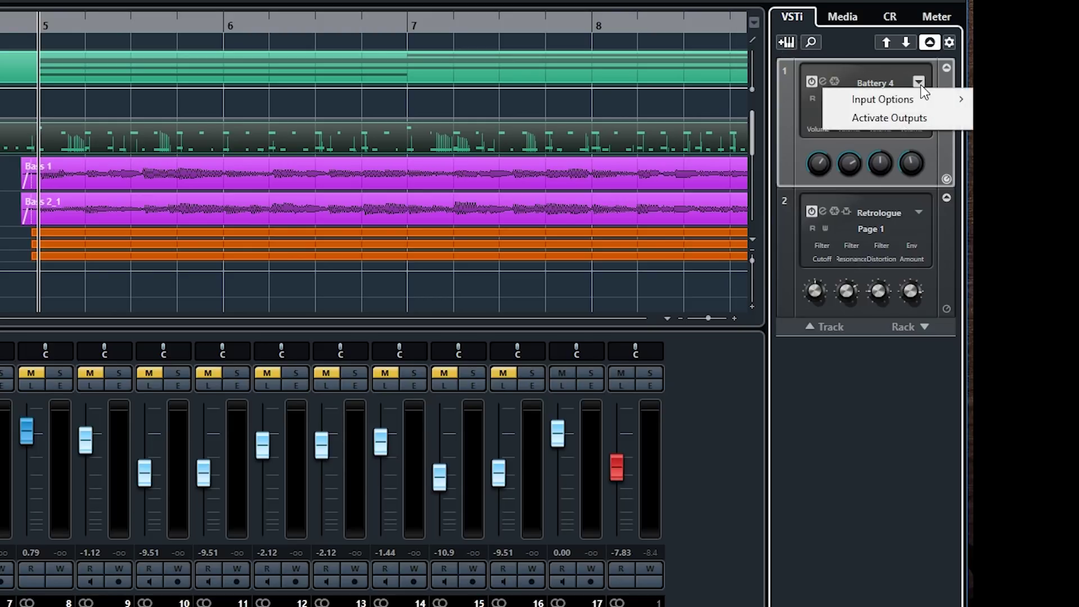
# Step: Activate Battery 4's B4 St 3/4 [Stereo] output
pyautogui.click(904, 116)
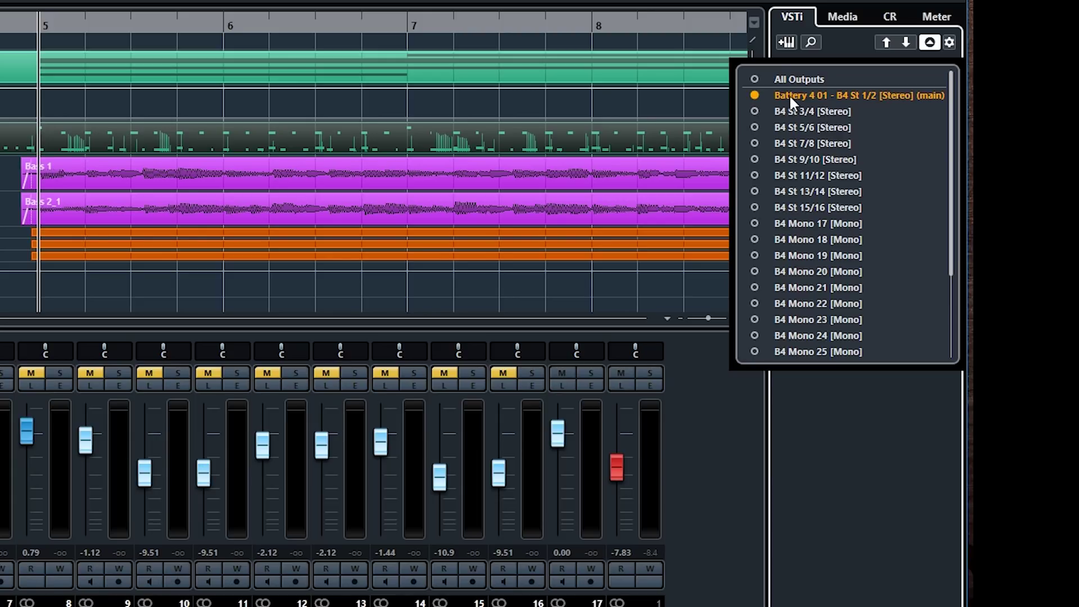
pyautogui.click(753, 110)
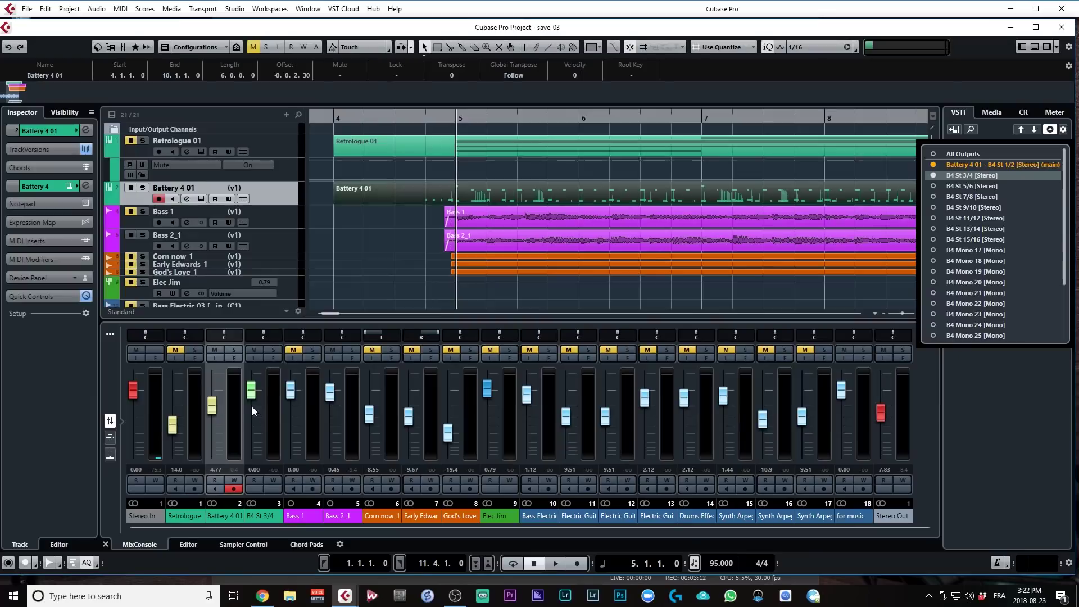
pyautogui.click(252, 406)
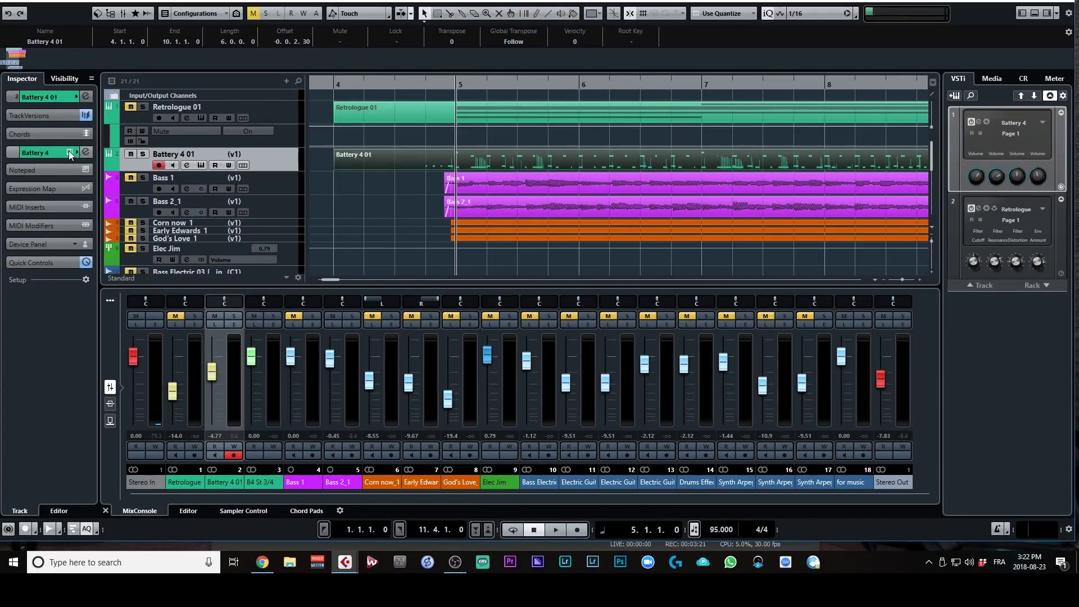
# Step: In Battery 4, route the Burley kick in cell A10 to Direct Out St 3/4
pyautogui.click(70, 152)
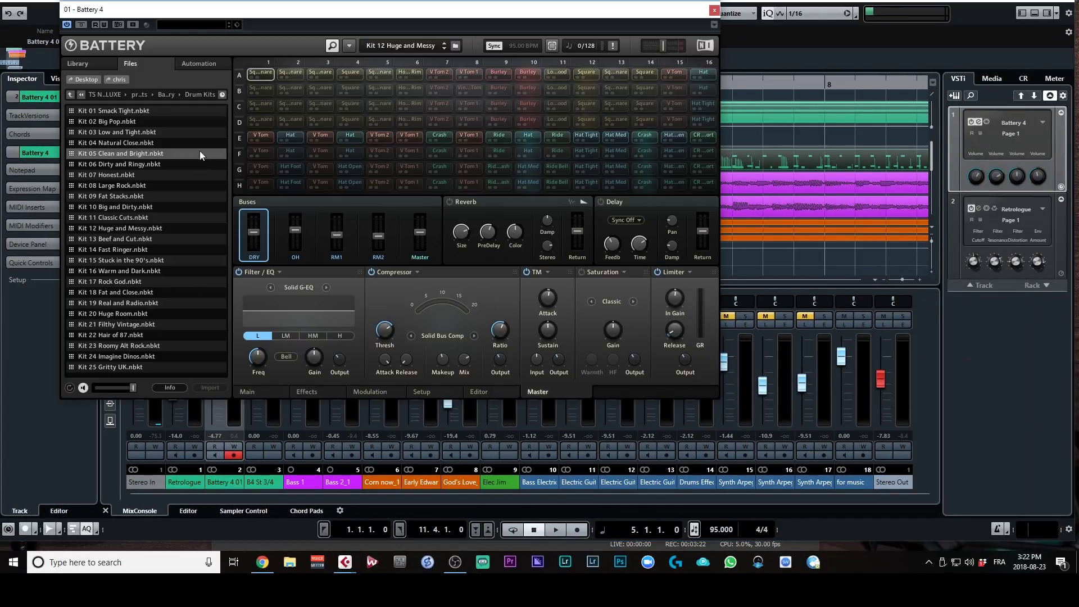
pyautogui.click(525, 71)
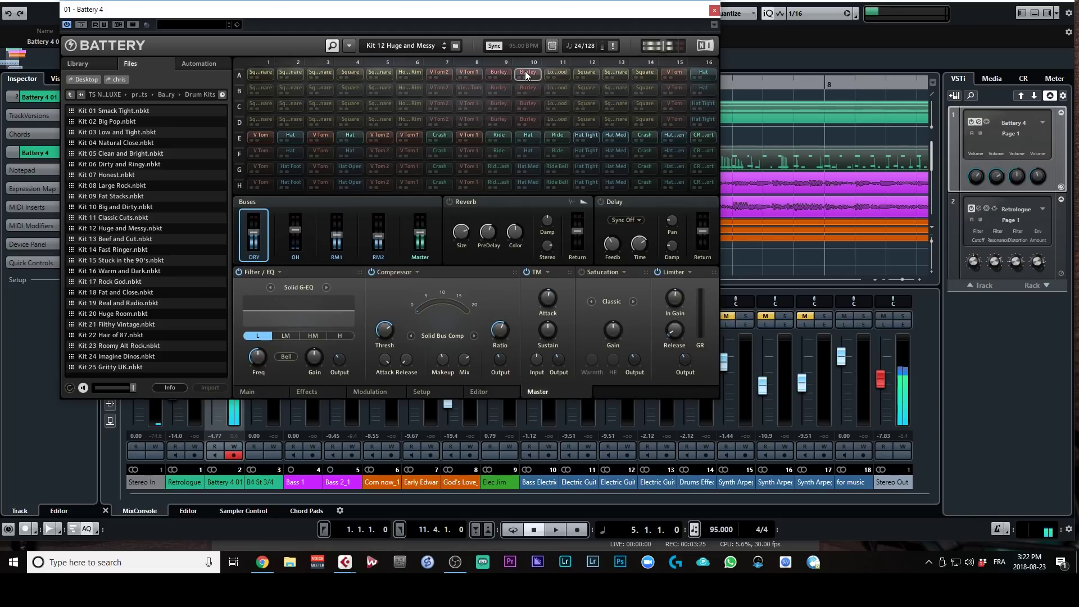
pyautogui.rightClick(525, 72)
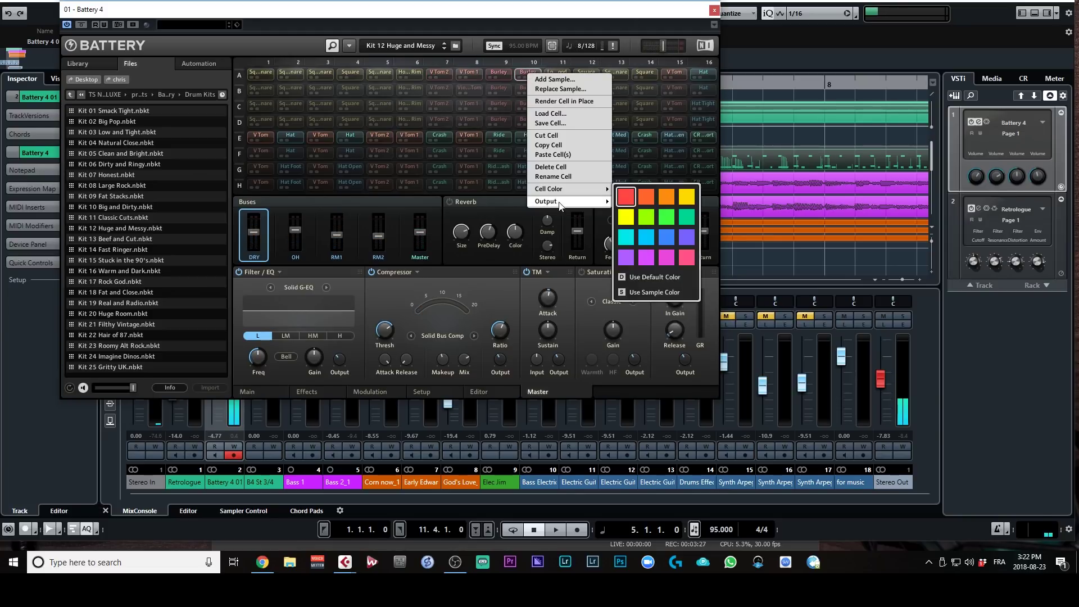
pyautogui.moveTo(560, 206)
pyautogui.moveTo(651, 222)
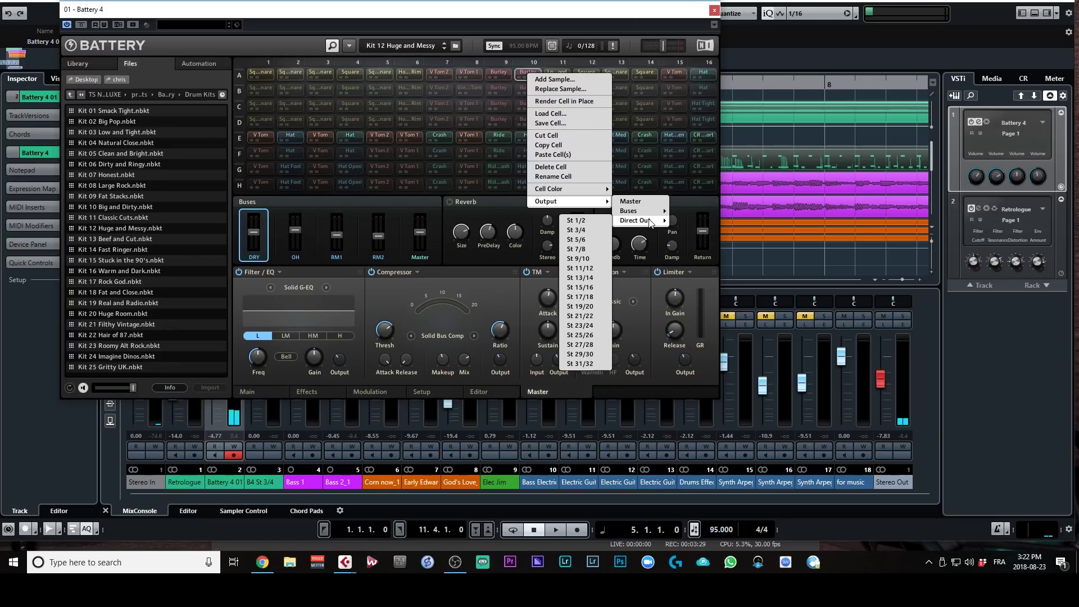
pyautogui.click(583, 234)
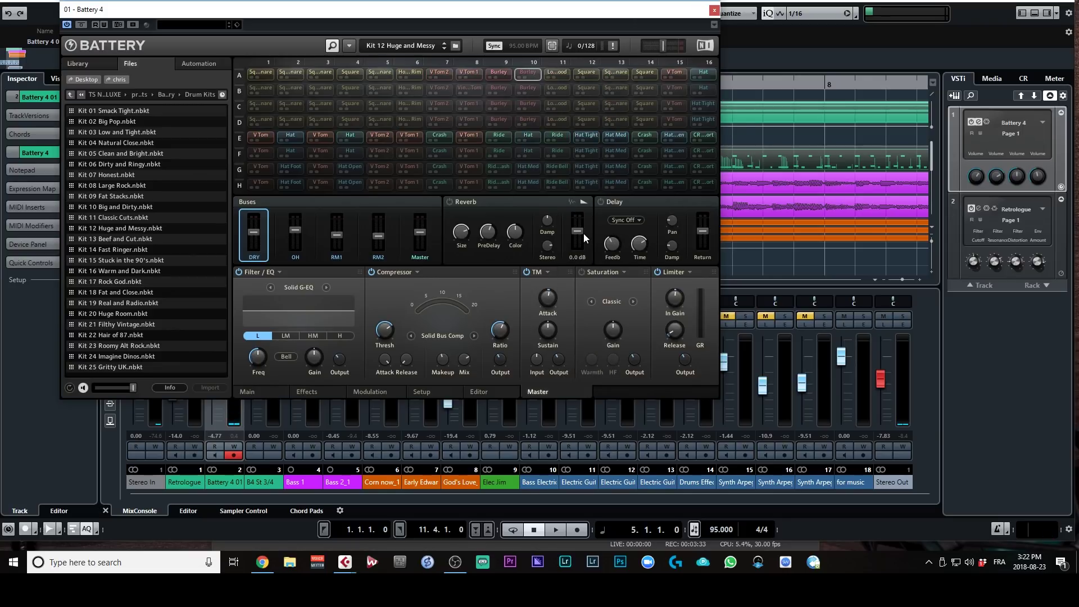
pyautogui.click(714, 9)
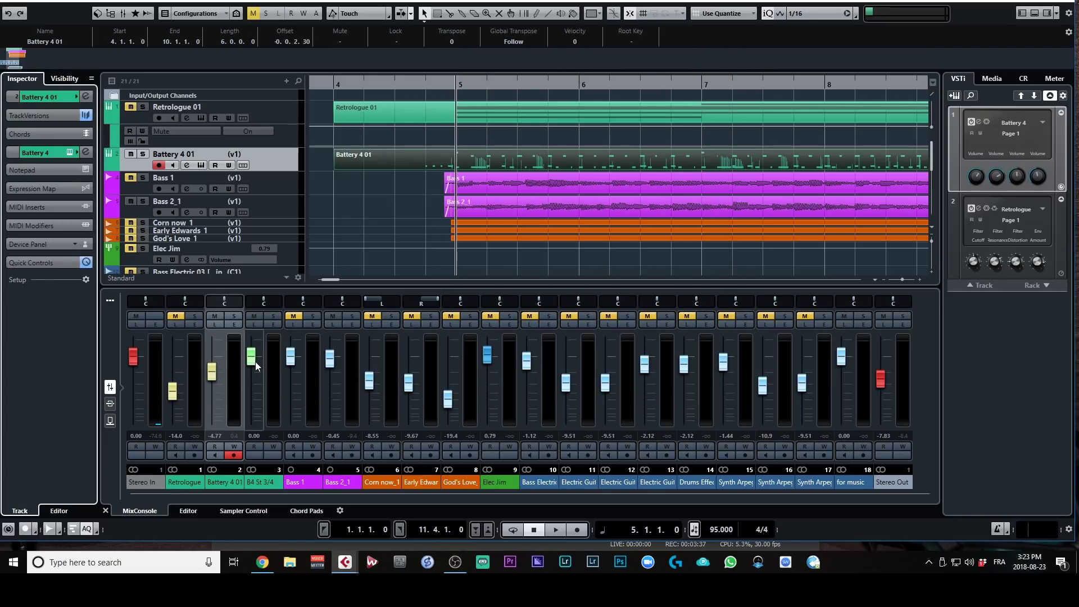
# Step: Audition B4 St 3/4 soloed, set its fader to -1.12 dB, then unsolo it
pyautogui.press('space')
pyautogui.moveTo(256, 365); pyautogui.dragTo(256, 369)
pyautogui.click(273, 315)
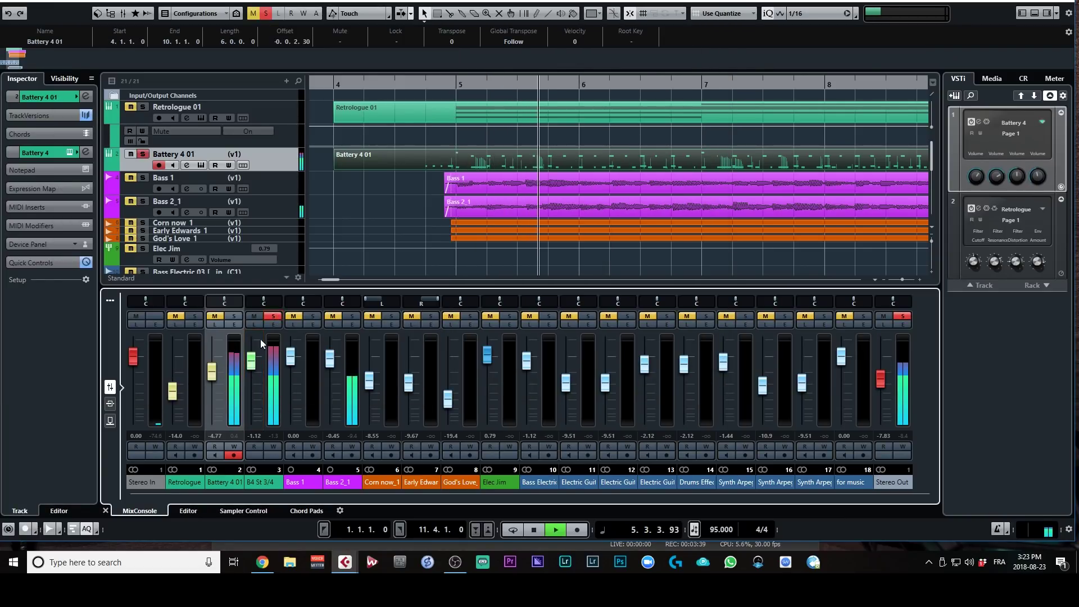
pyautogui.press('space')
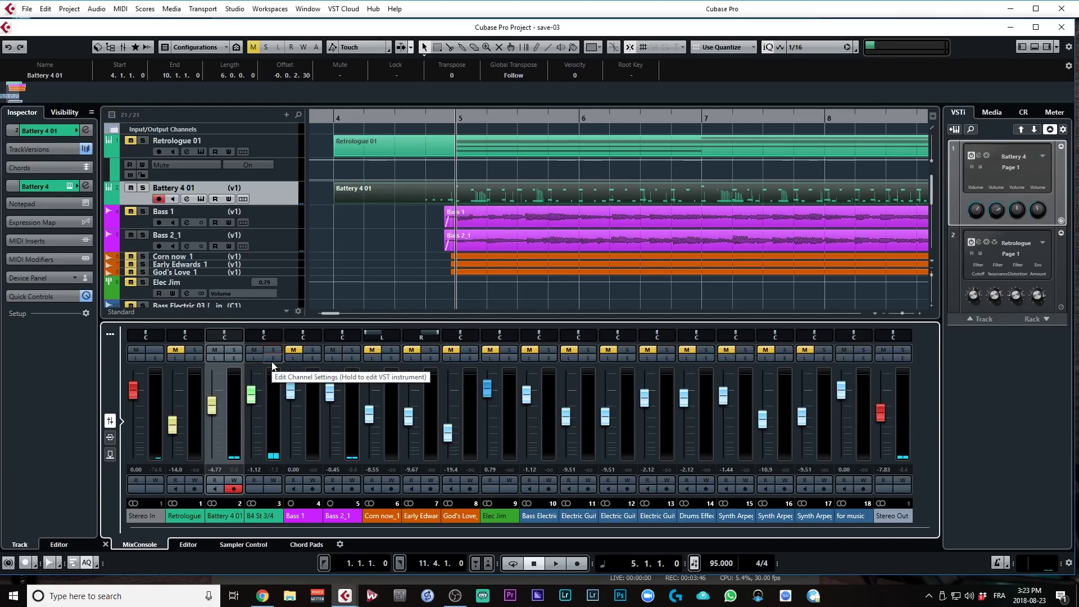
pyautogui.click(273, 316)
# Step: Add an enabled B4 St 3/4 send to the Bass 2_1 Ins. 2 Compressor side-chain and audition it
pyautogui.click(271, 359)
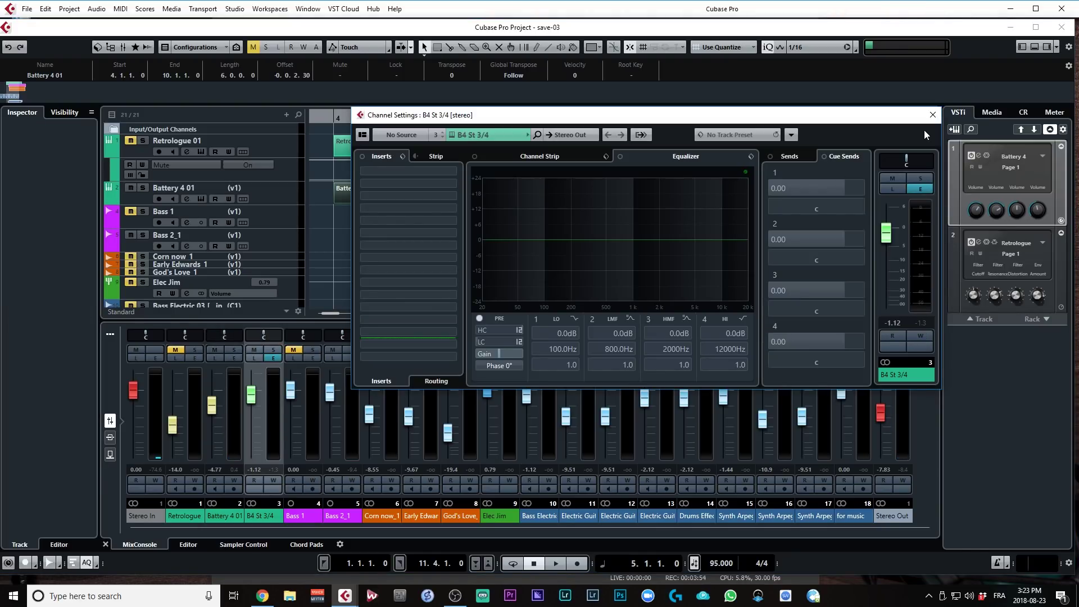
pyautogui.click(794, 157)
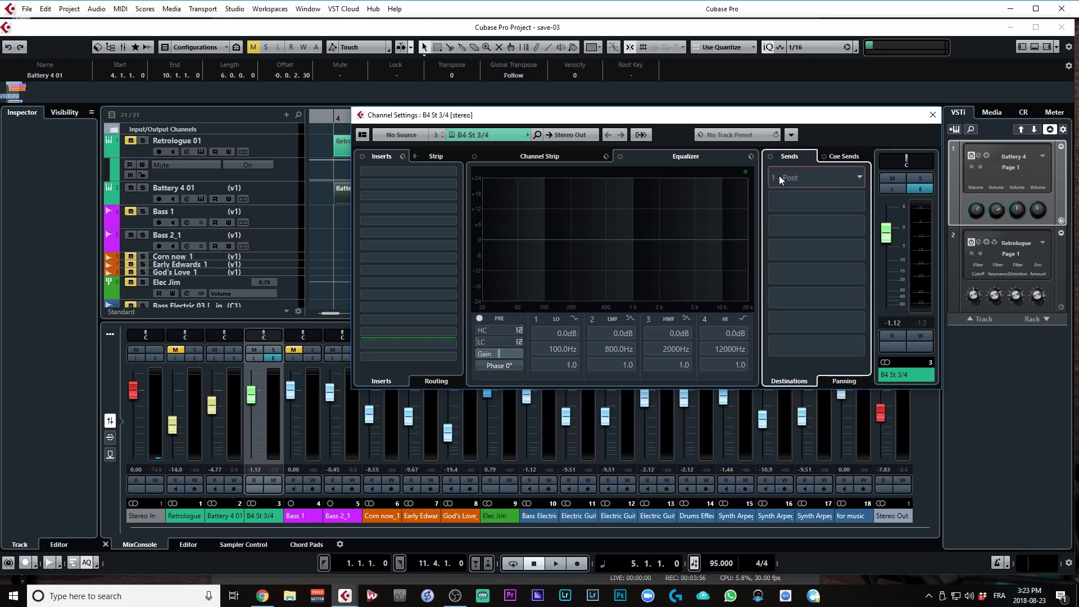
pyautogui.click(859, 178)
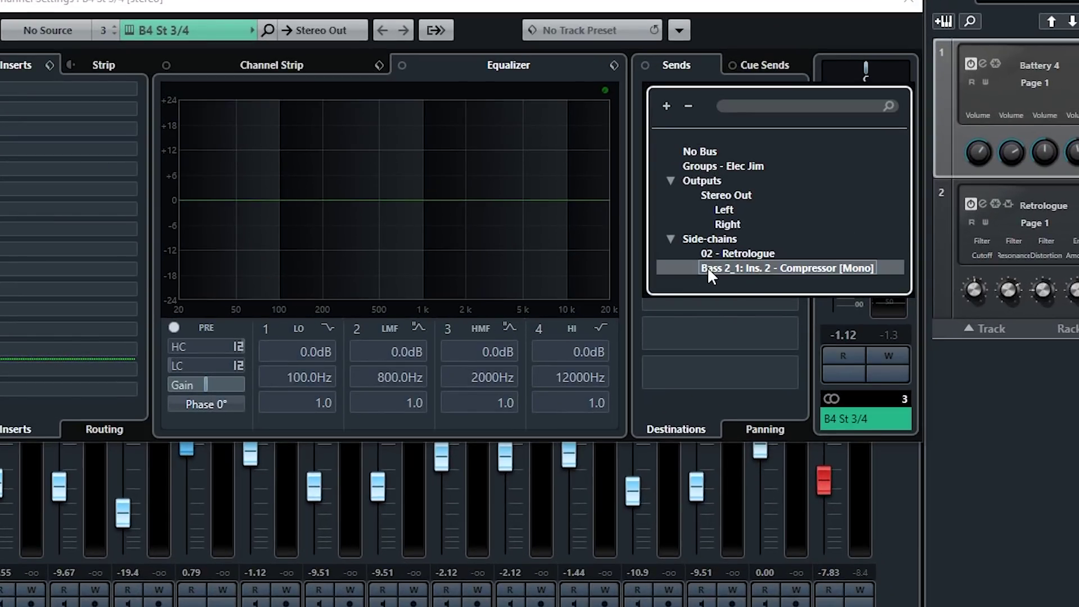
pyautogui.click(706, 267)
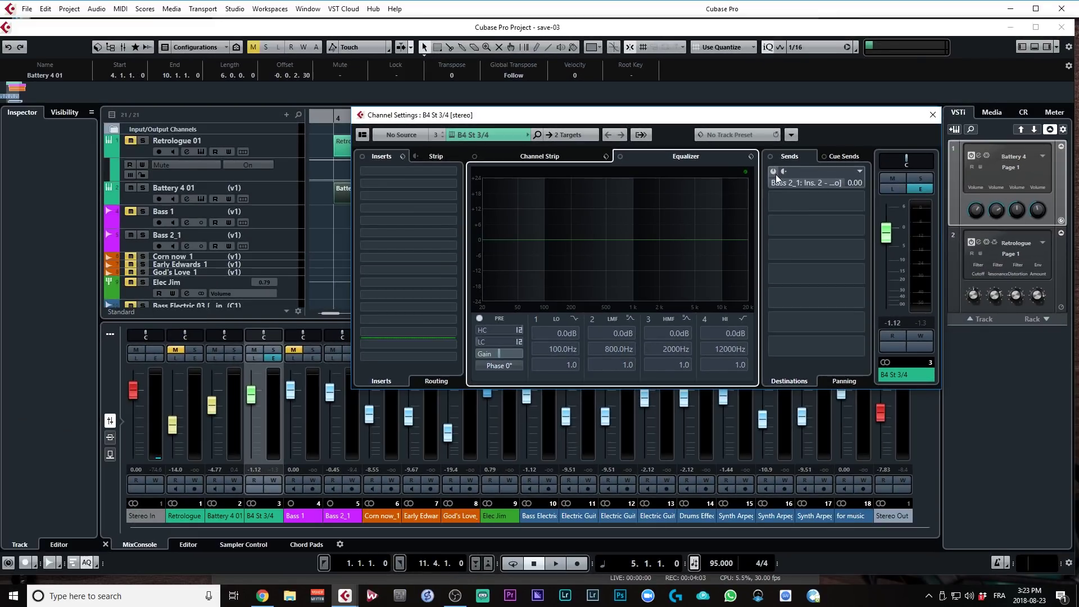
pyautogui.click(776, 174)
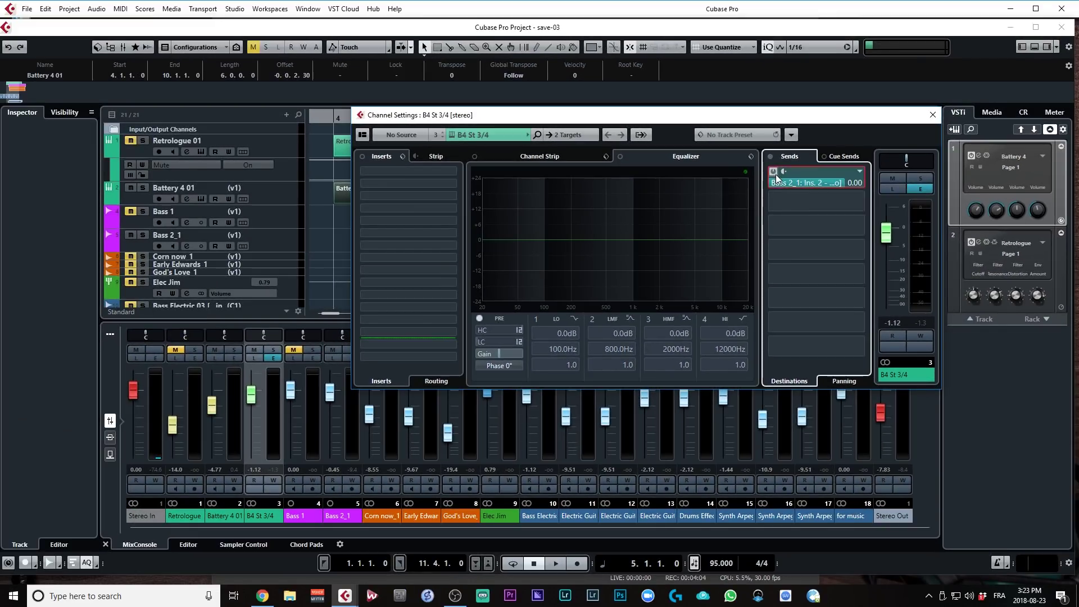
pyautogui.click(936, 120)
pyautogui.press('space')
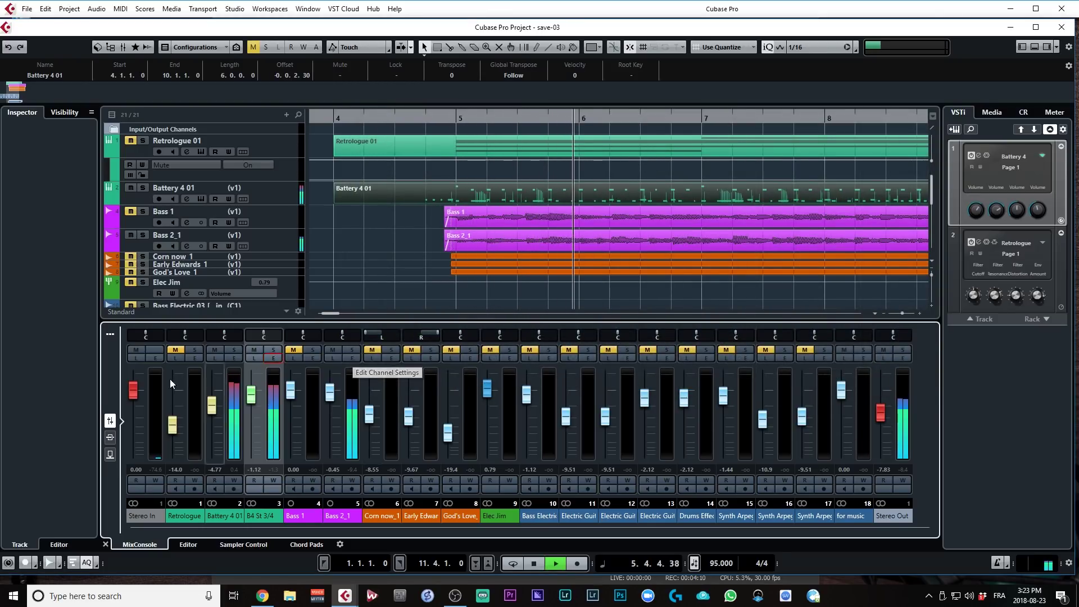
pyautogui.press('space')
# Step: Show the mixer inserts and watch Bass 2_1's Compressor gain reduction during playback
pyautogui.click(110, 437)
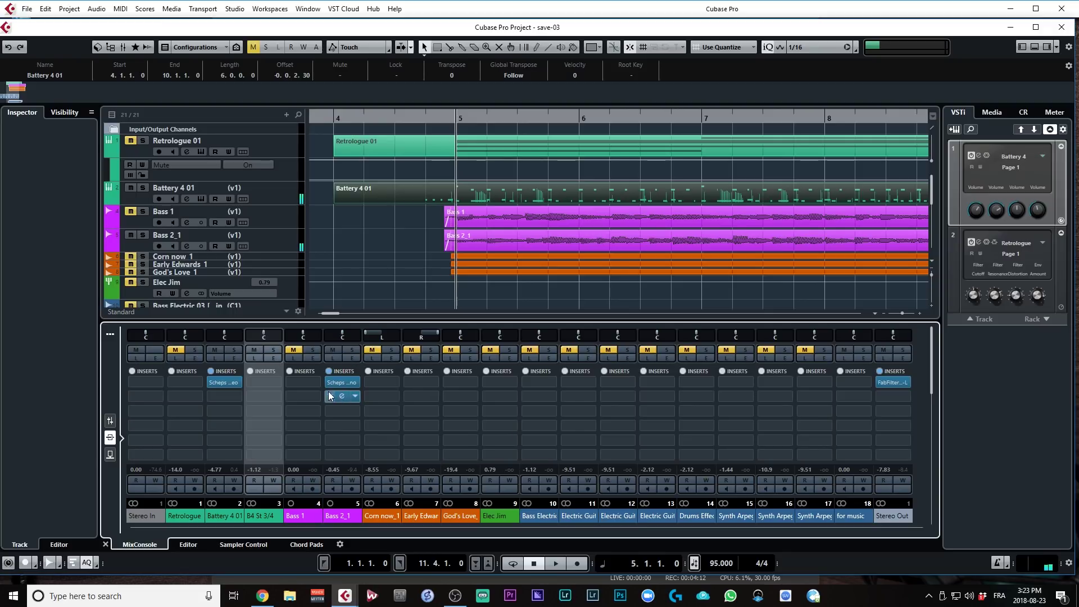
pyautogui.click(342, 397)
pyautogui.press('space')
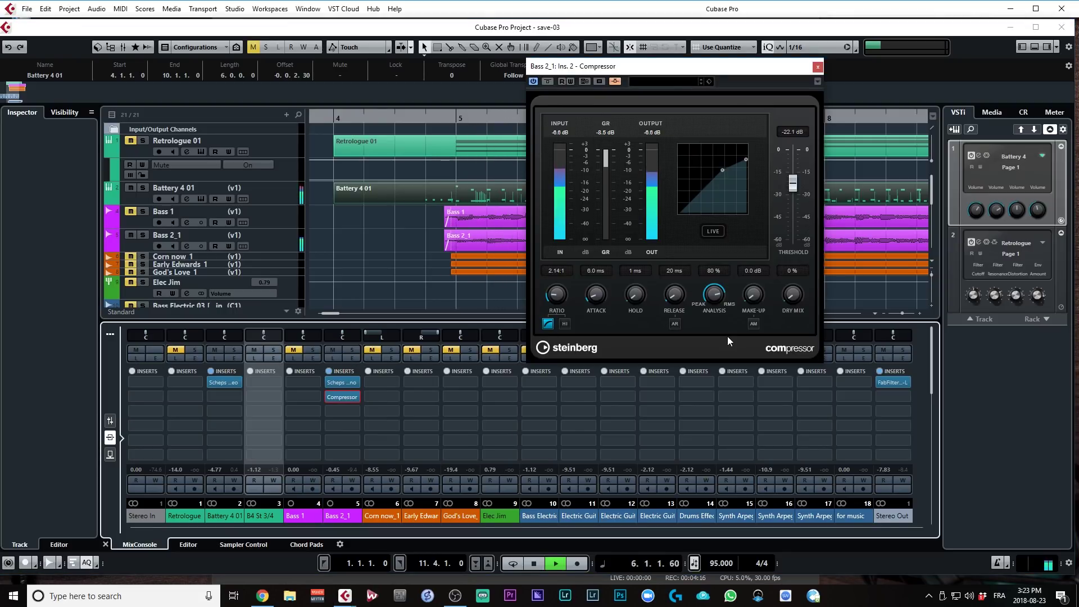
pyautogui.press('space')
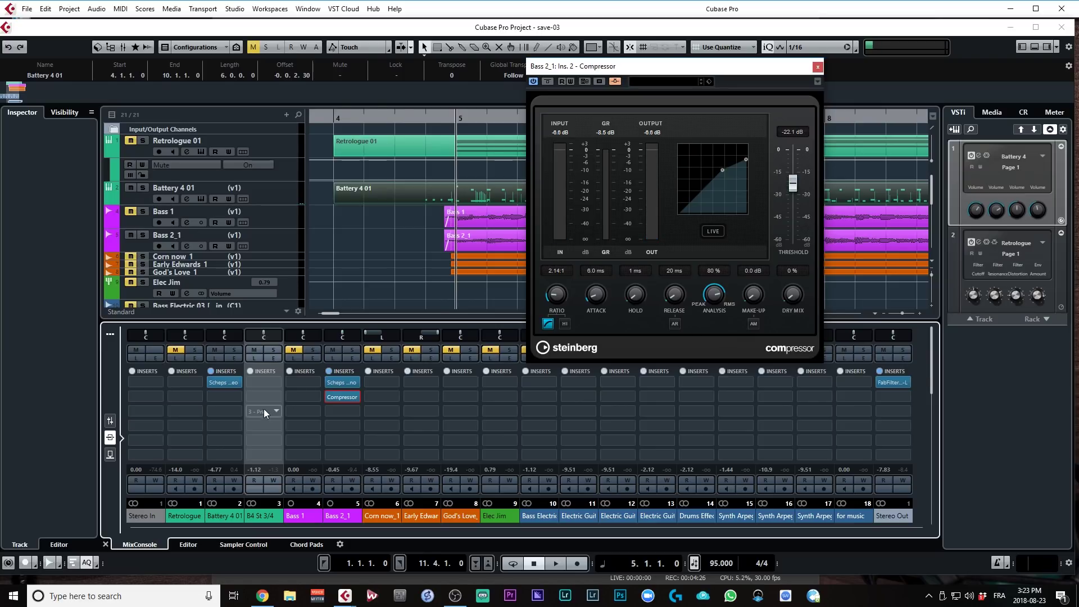
# Step: Mute the B4 St 3/4 kick channel and audition the ducking bass
pyautogui.click(253, 352)
pyautogui.press('space')
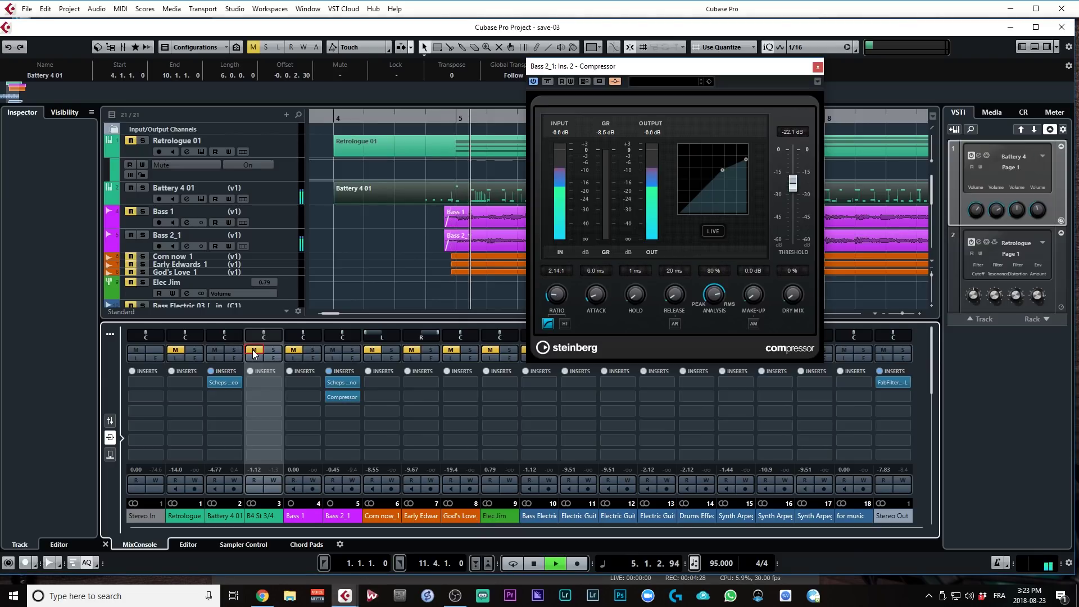
pyautogui.press('space')
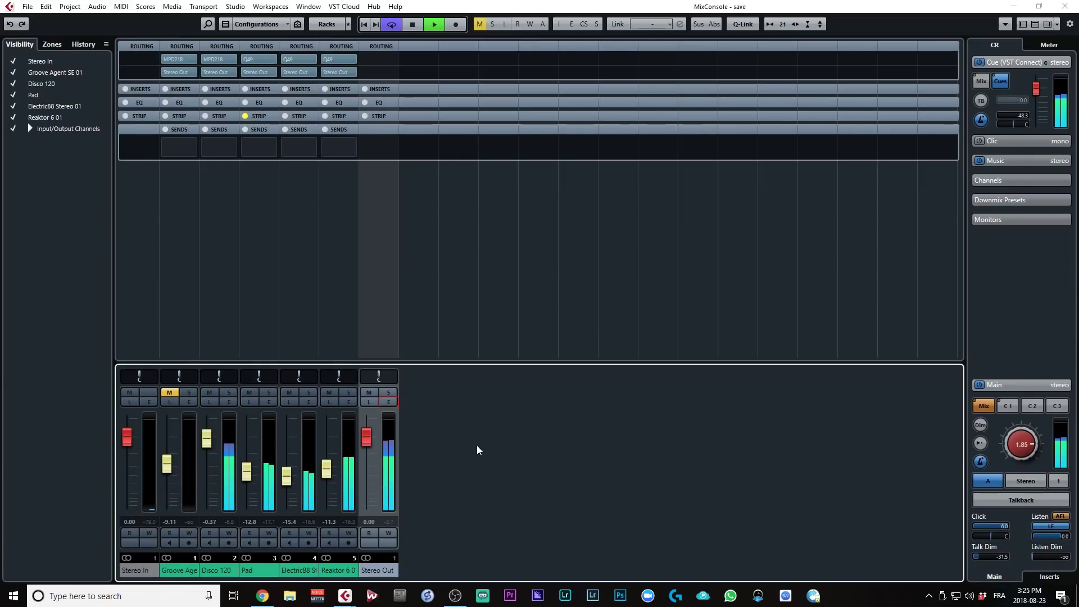
# Step: Play the Pad channel soloed, unsolo it, and return to the Project window with F3
pyautogui.press('space')
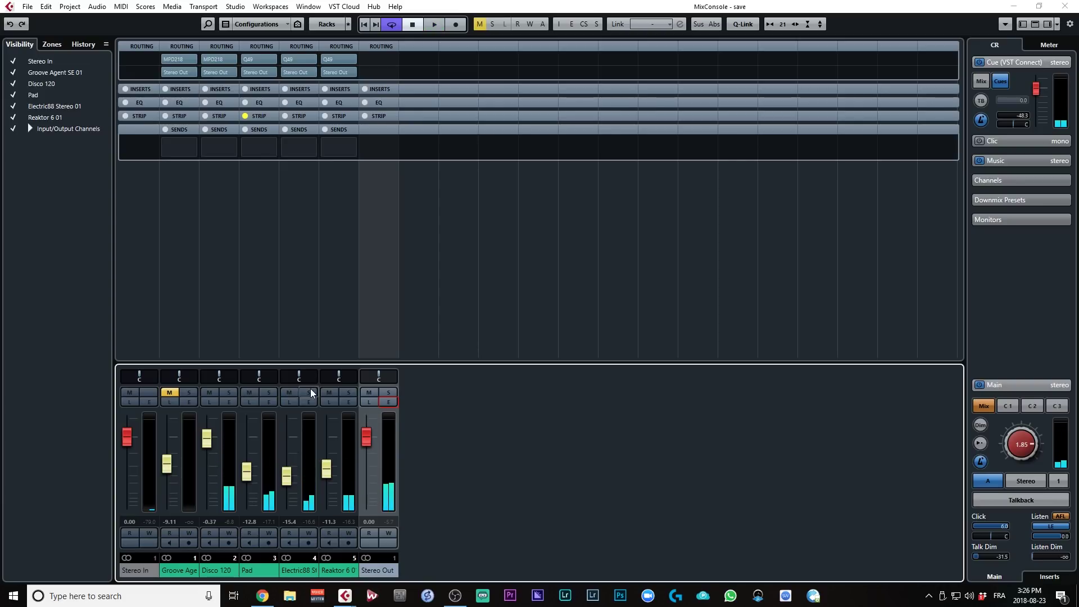
pyautogui.click(271, 393)
pyautogui.press('space')
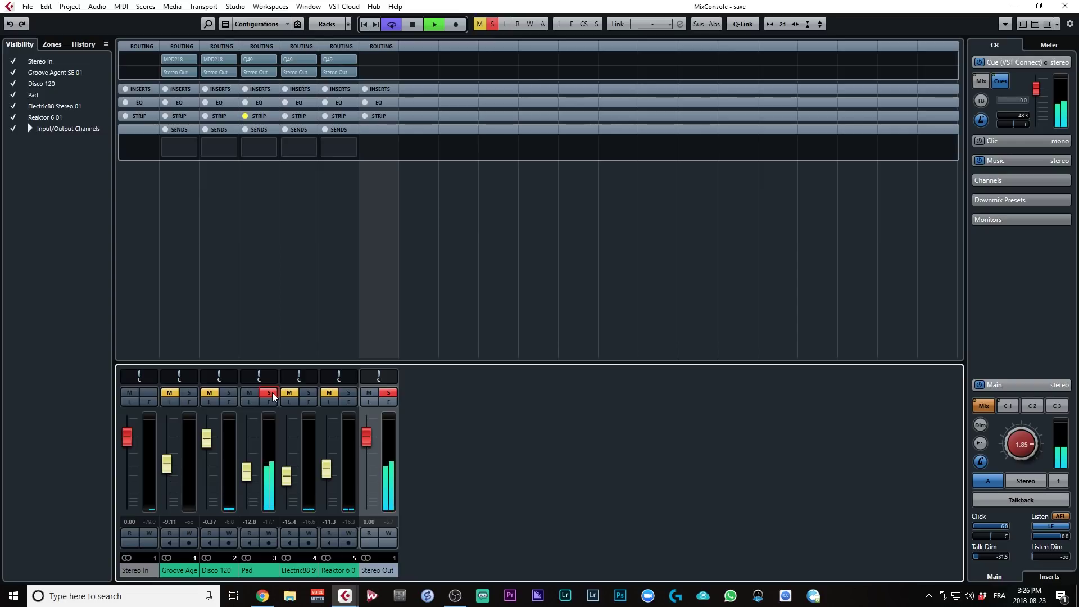
pyautogui.press('space')
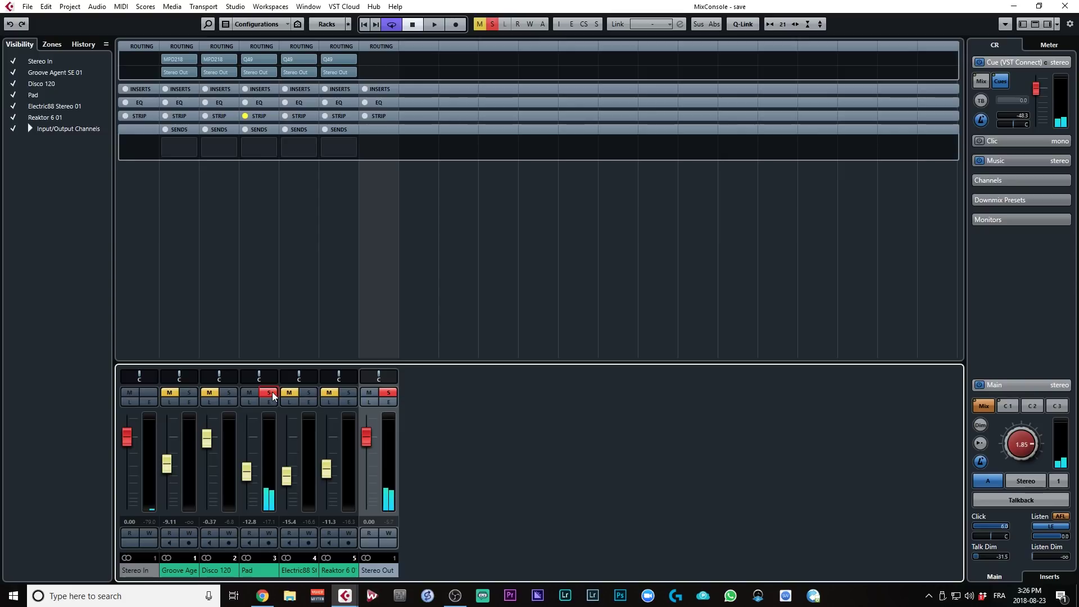
pyautogui.click(272, 392)
pyautogui.press('F3')
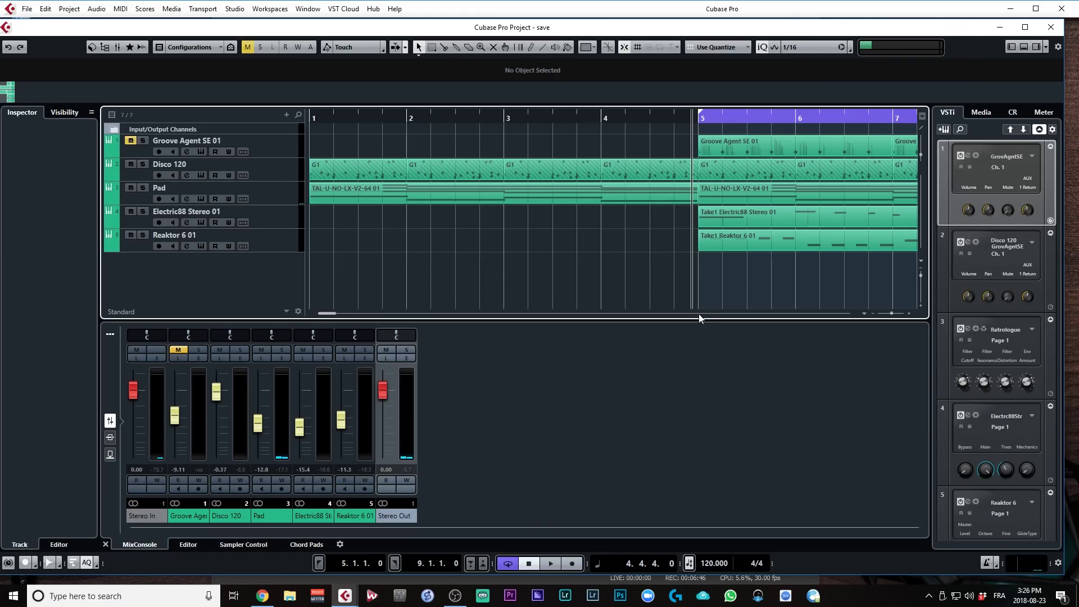
# Step: Unmute Groove Agent SE 01, solo it, raise its fader to -3.65 dB during playback, then unsolo
pyautogui.hscroll(5, 659, 216)
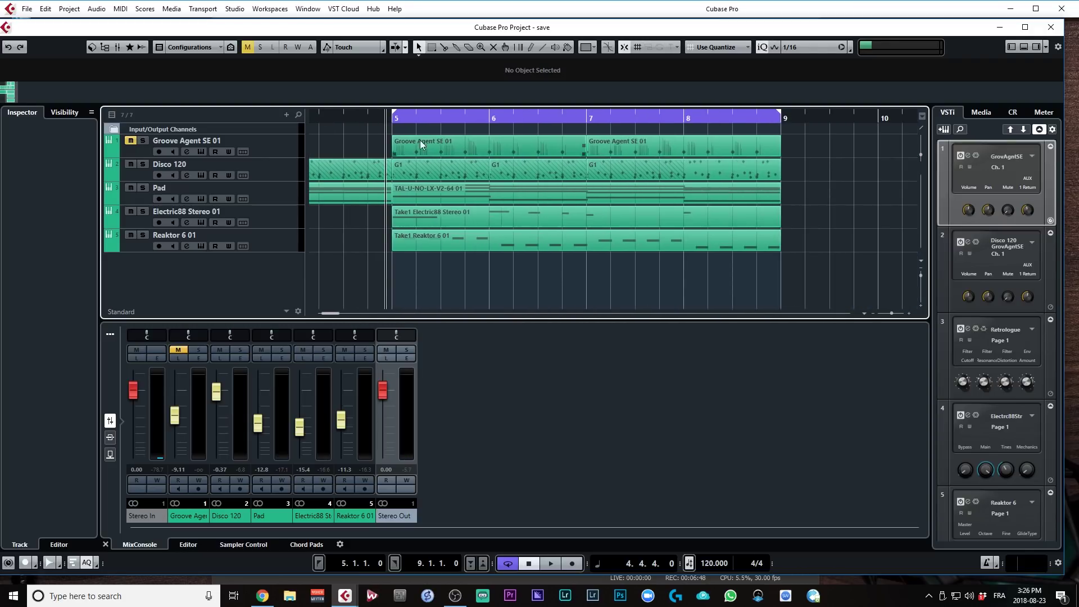
pyautogui.click(269, 153)
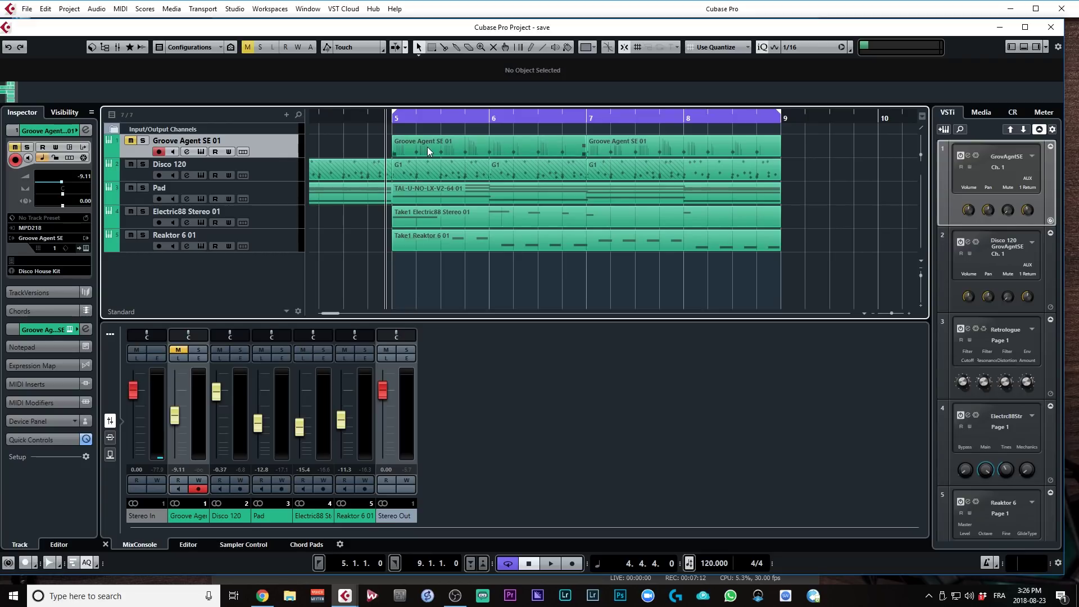
pyautogui.click(179, 350)
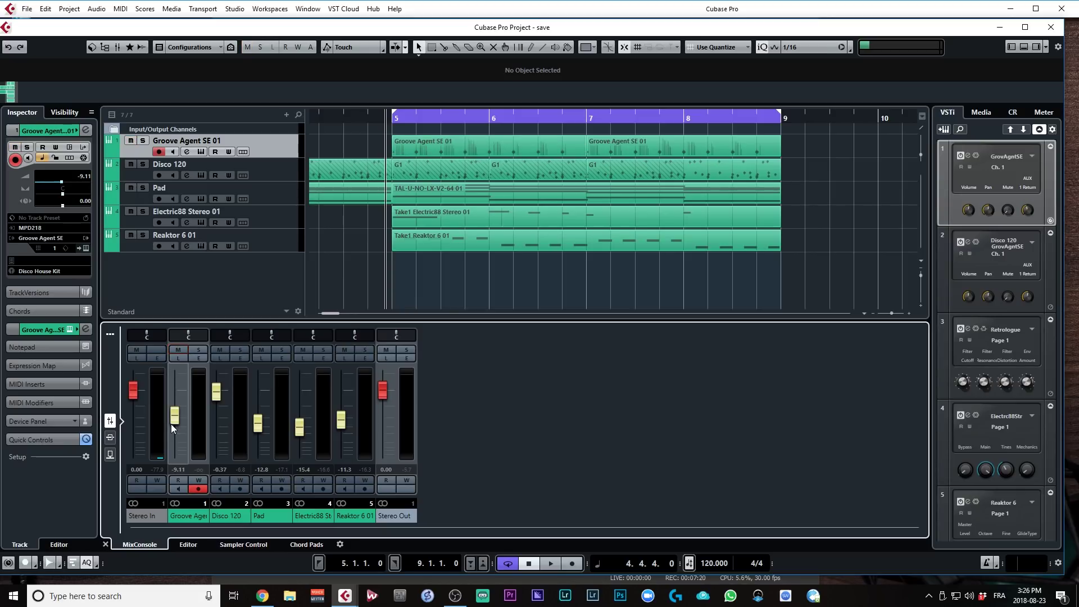
pyautogui.click(199, 350)
pyautogui.press('space')
pyautogui.moveTo(175, 416); pyautogui.dragTo(174, 403)
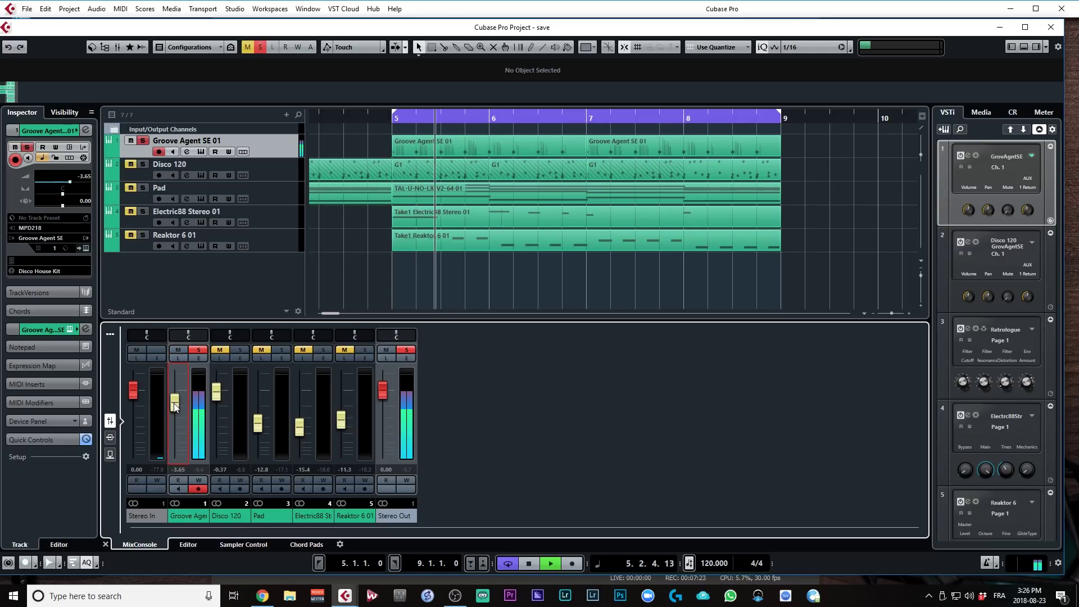
pyautogui.press('space')
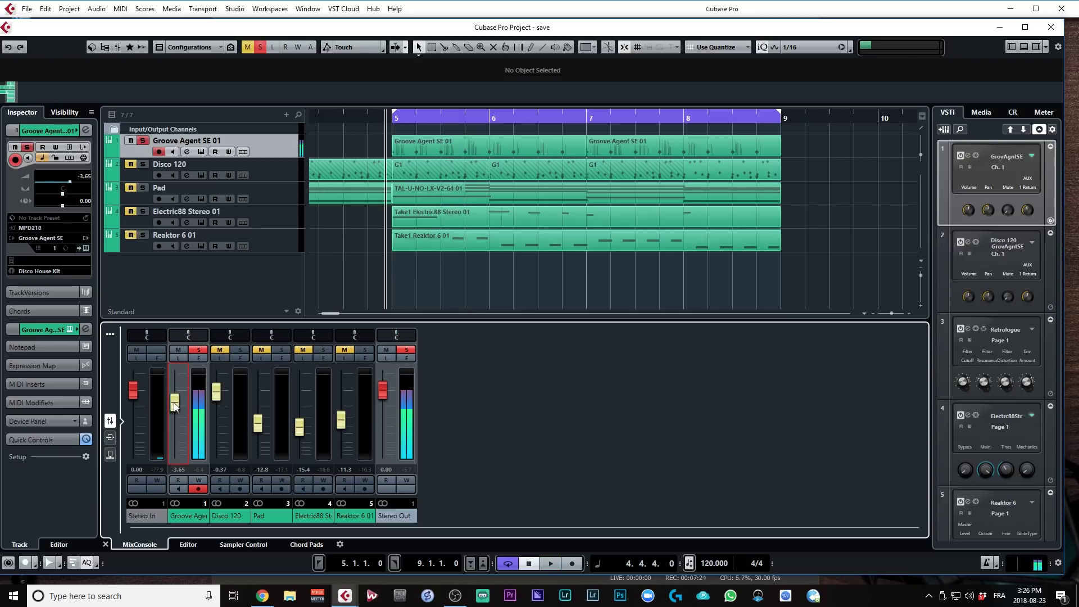
pyautogui.click(197, 350)
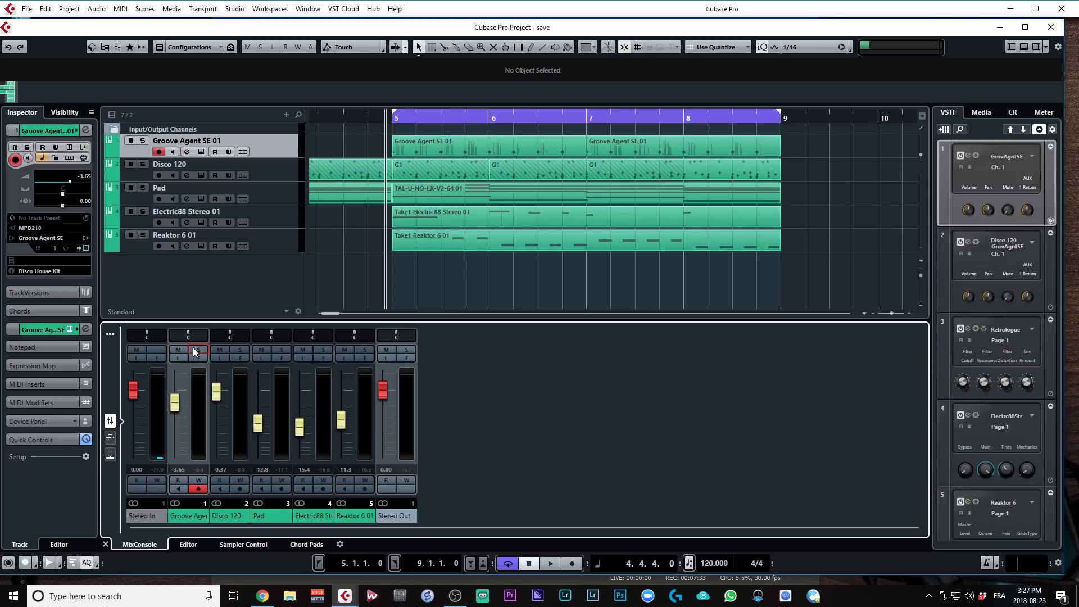
pyautogui.press('F3')
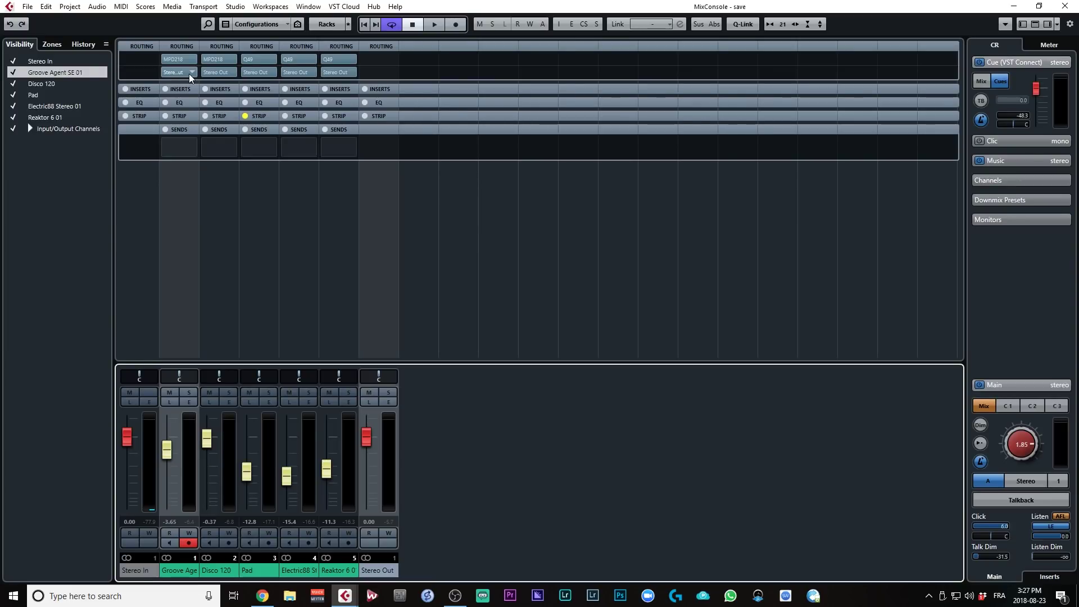
# Step: Set the Groove Agent channel's output routing to No Bus
pyautogui.click(191, 73)
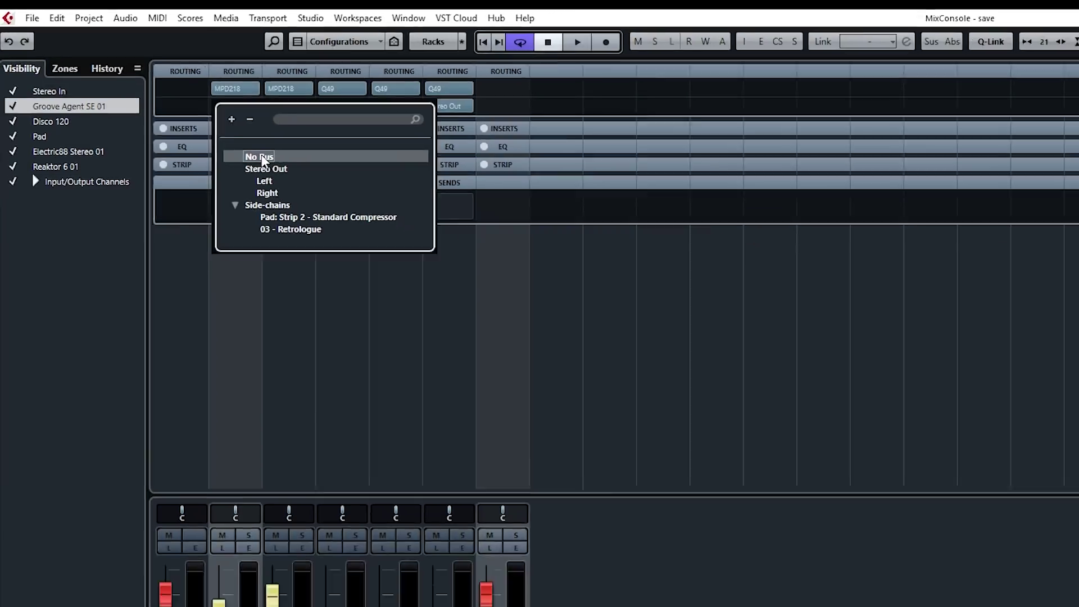
pyautogui.click(292, 181)
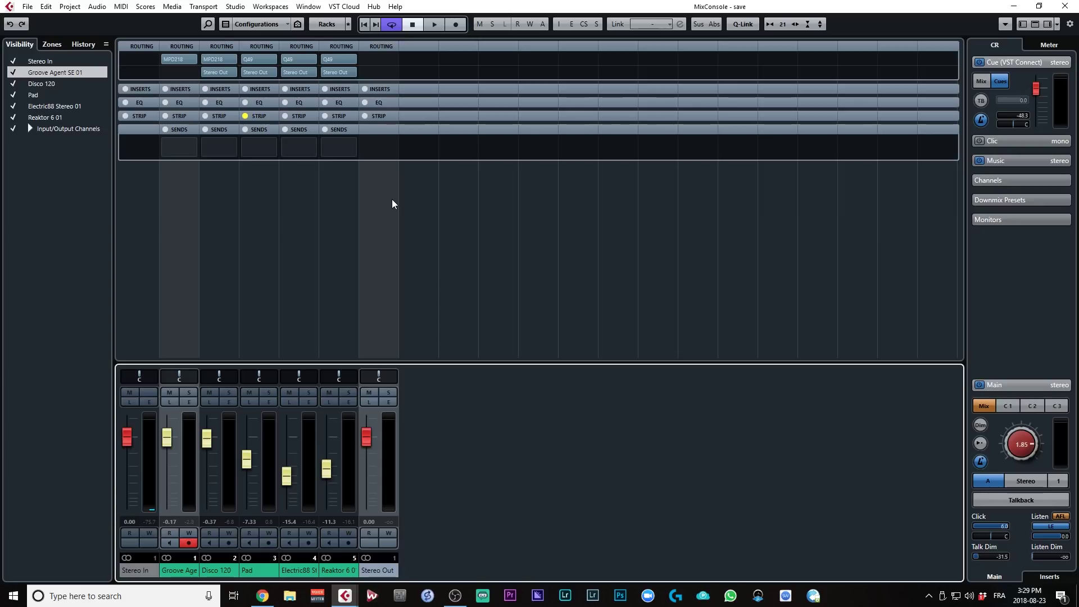
# Step: Expand all channels' strip modules and enable SC and AM on the Pad's Standard Compressor
pyautogui.click(258, 115)
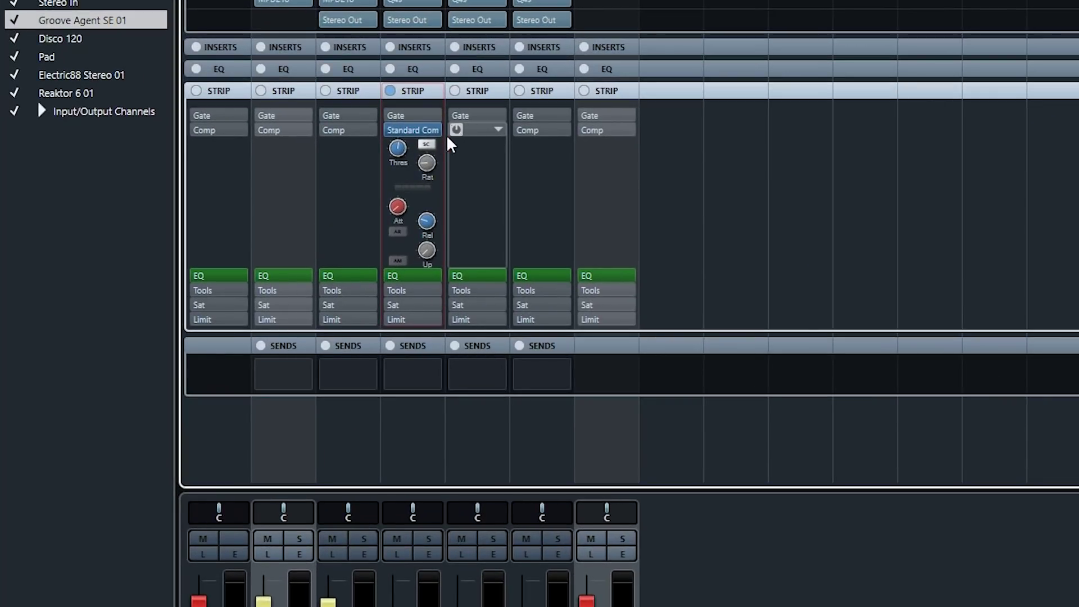
pyautogui.click(427, 145)
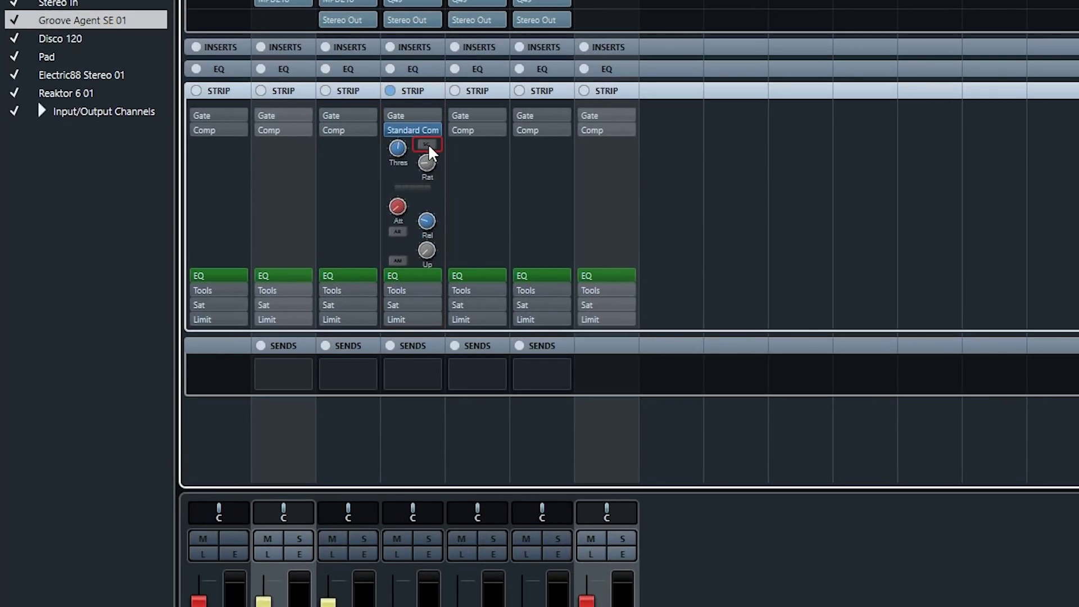
pyautogui.click(396, 261)
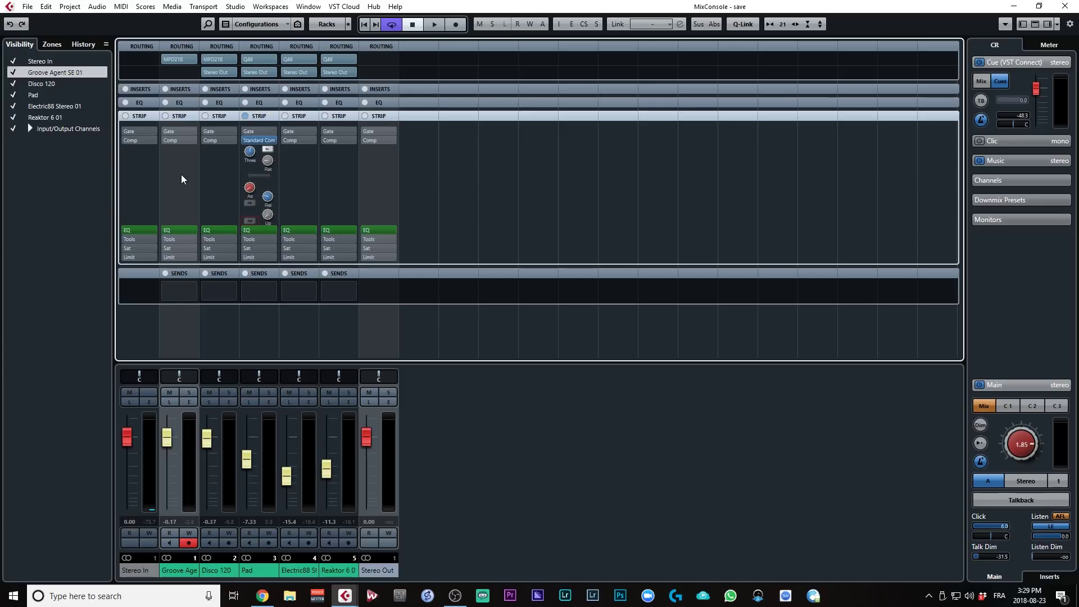
# Step: Route Groove Agent's first send to 'Pad: Strip 2 - Standard Compressor' side-chain and switch it on
pyautogui.click(192, 289)
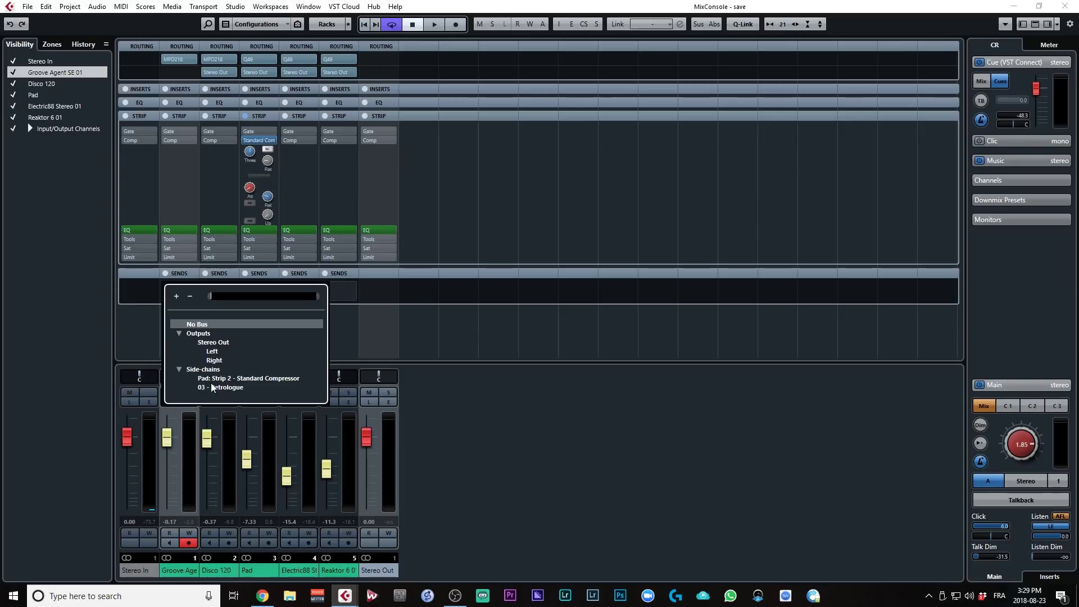
pyautogui.click(225, 378)
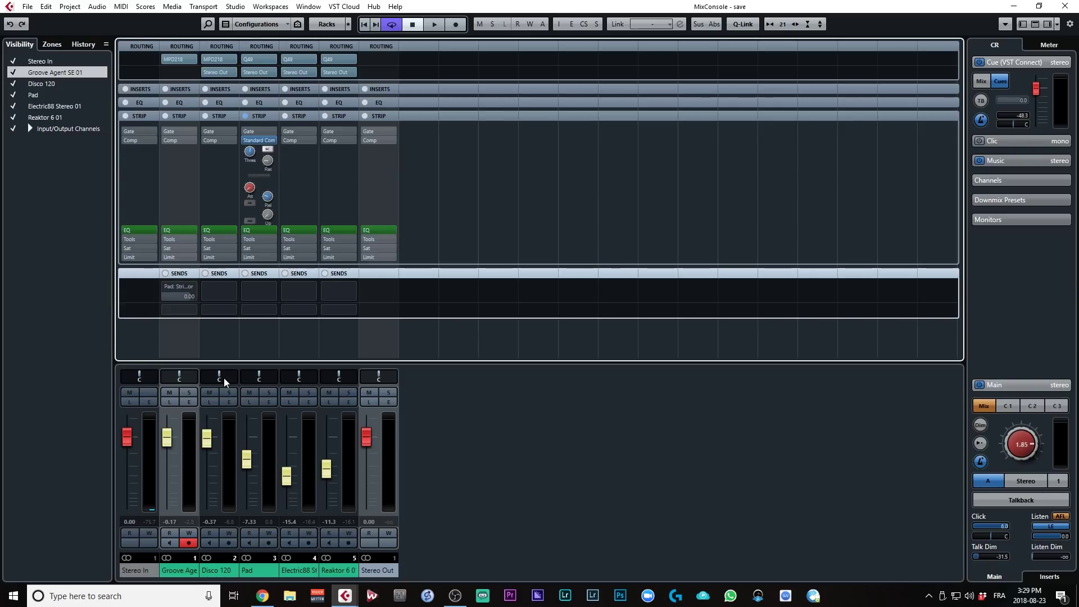
pyautogui.click(166, 286)
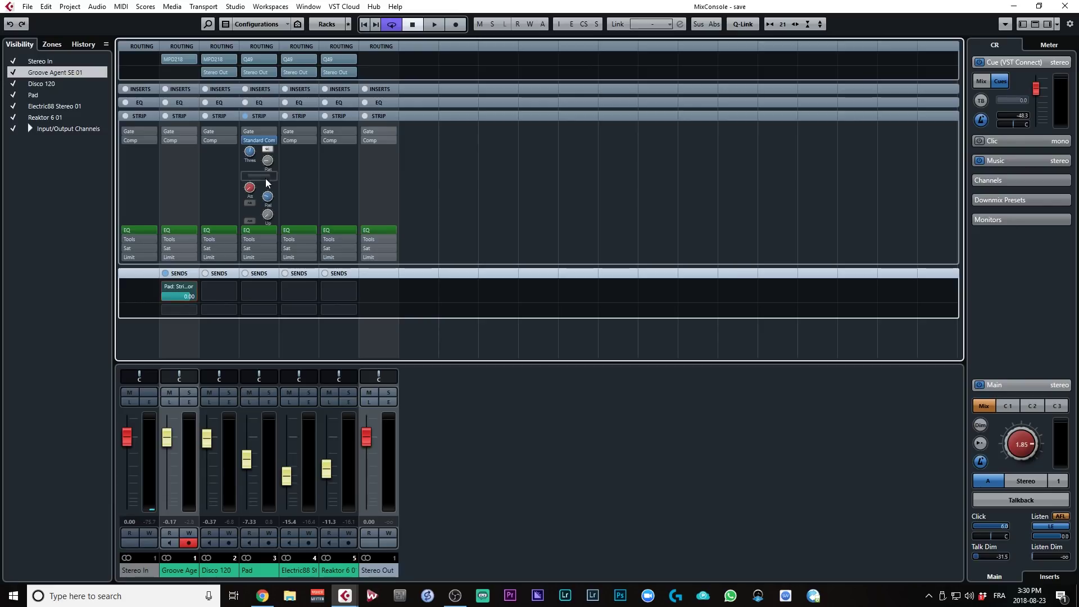
pyautogui.press('space')
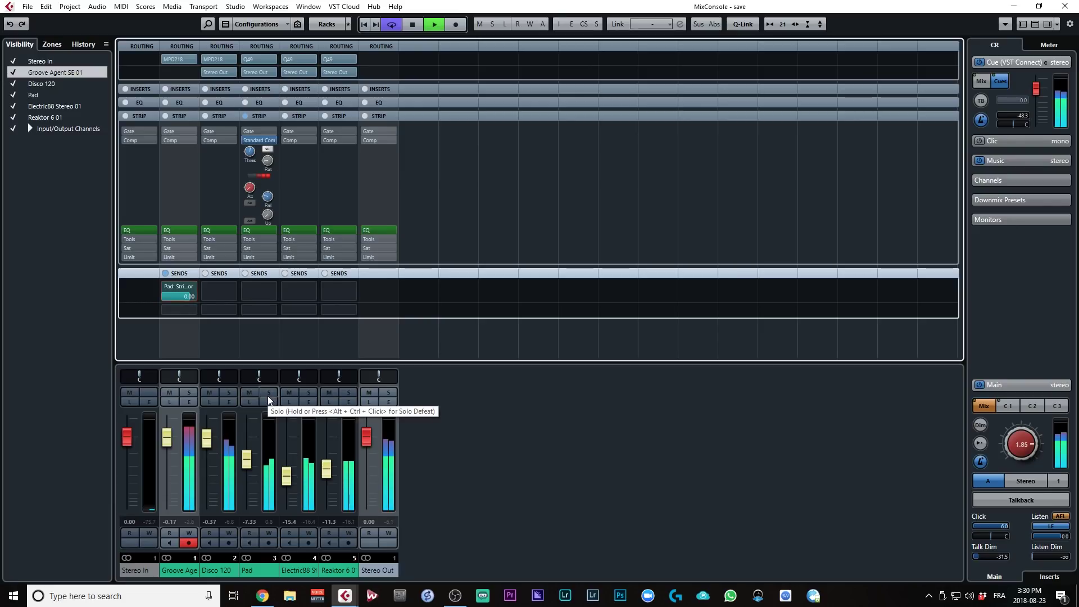
pyautogui.click(192, 392)
pyautogui.click(268, 392)
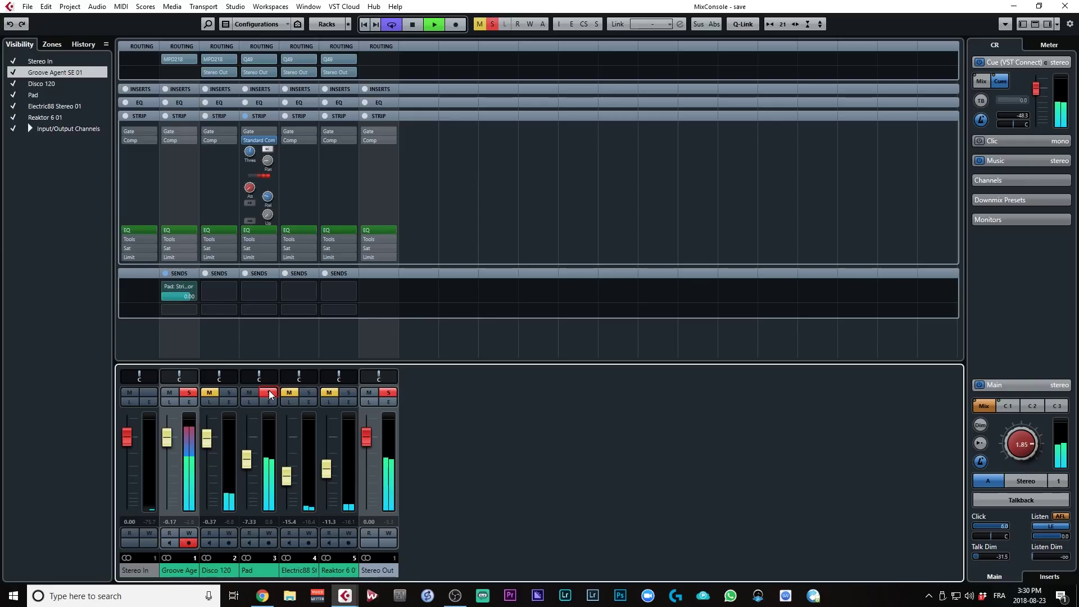
pyautogui.press('space')
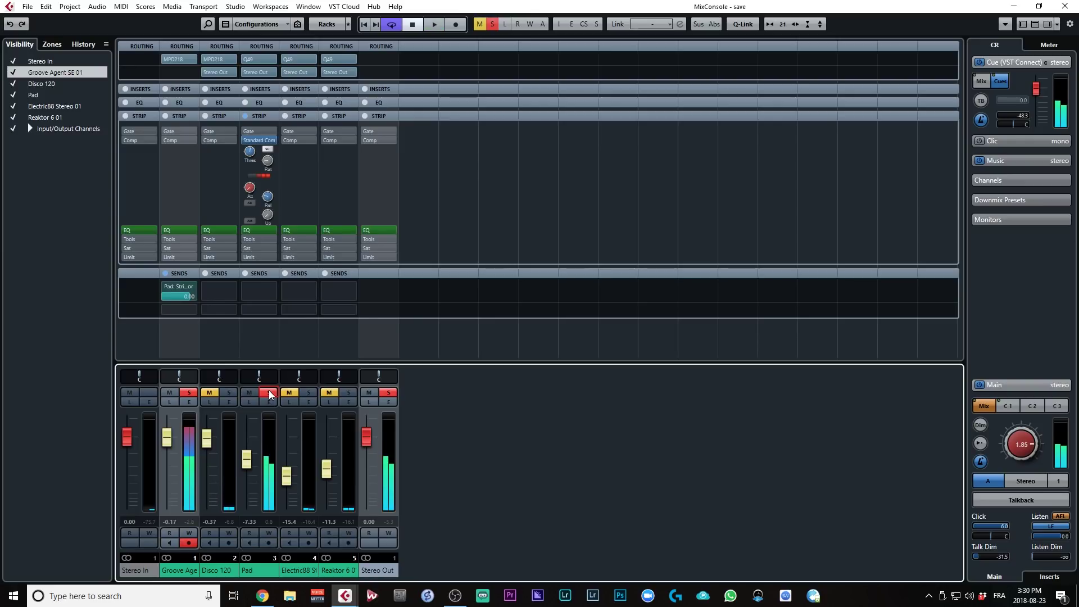
pyautogui.click(269, 392)
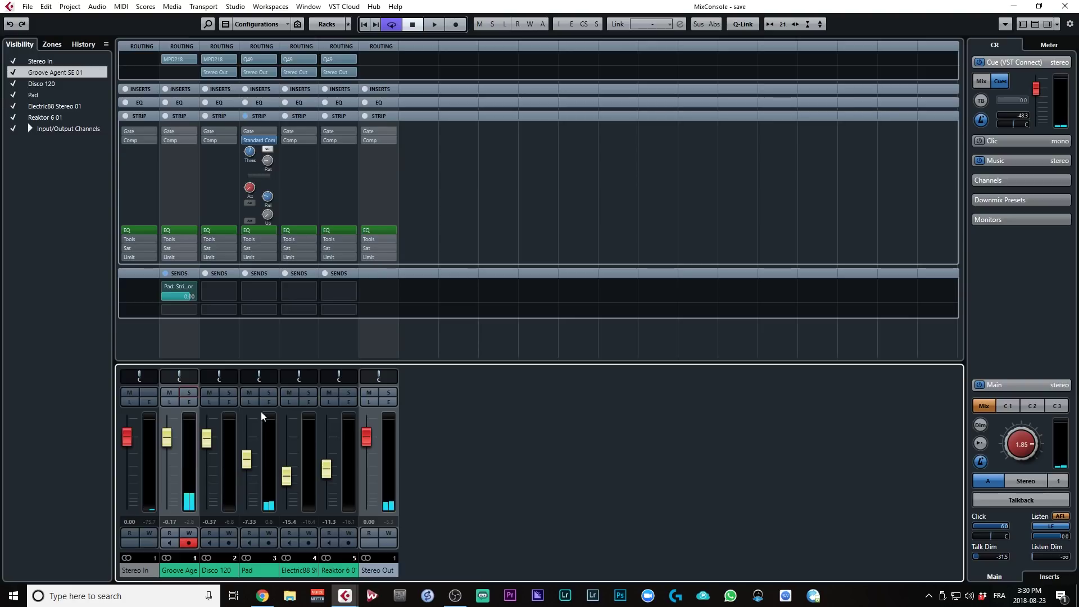
pyautogui.press('space')
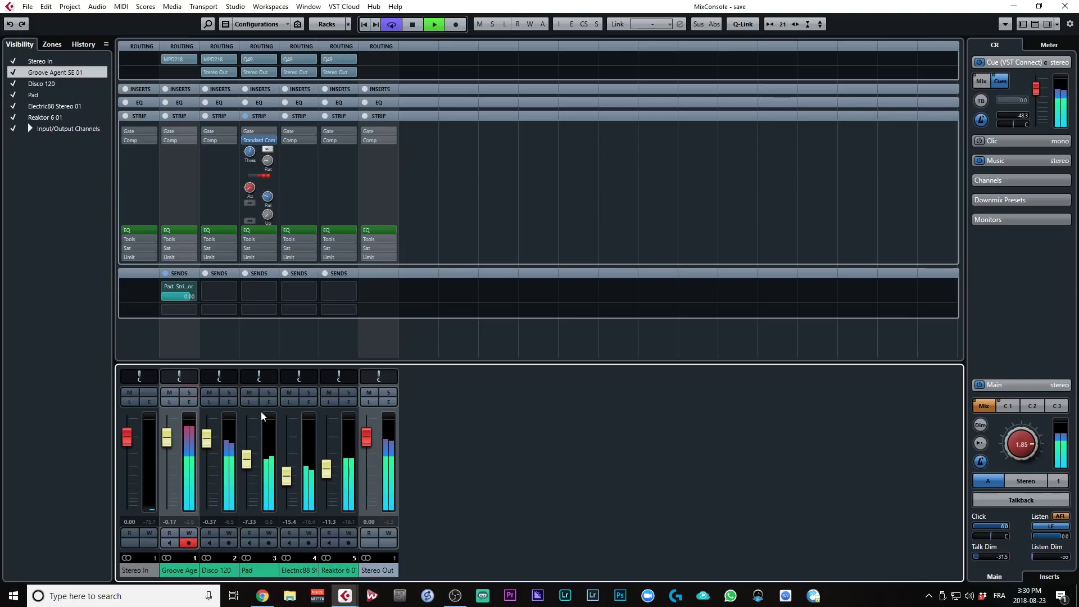
pyautogui.press('space')
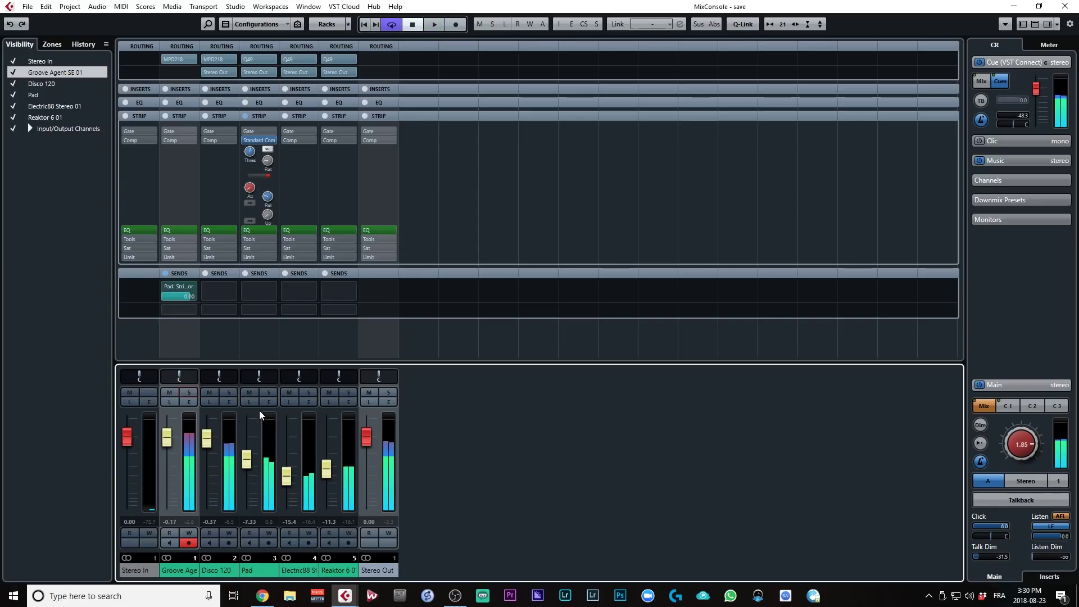
pyautogui.click(170, 393)
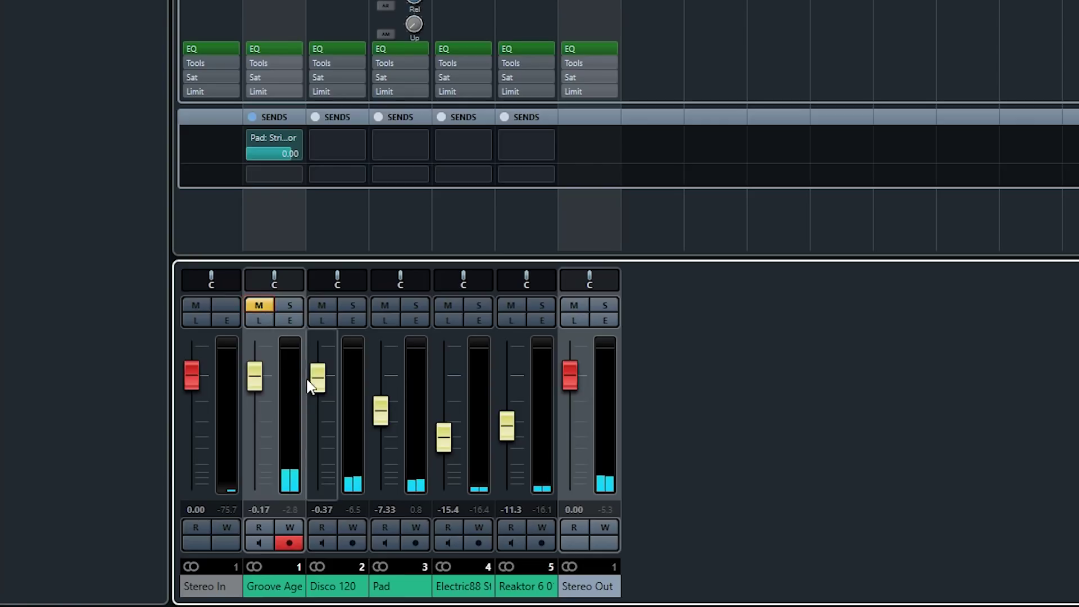
pyautogui.press('space')
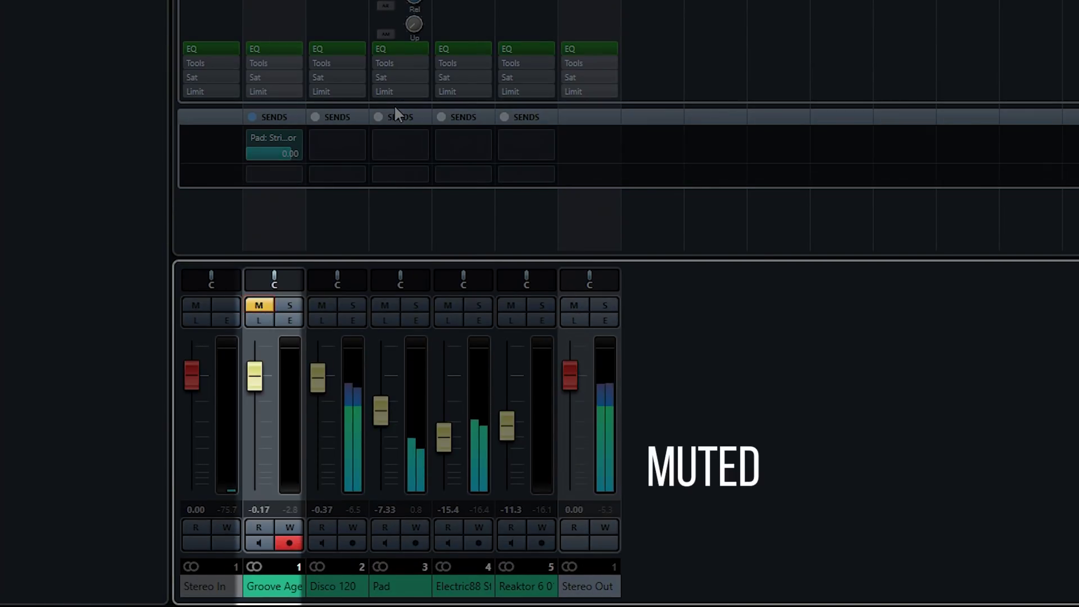
pyautogui.click(259, 306)
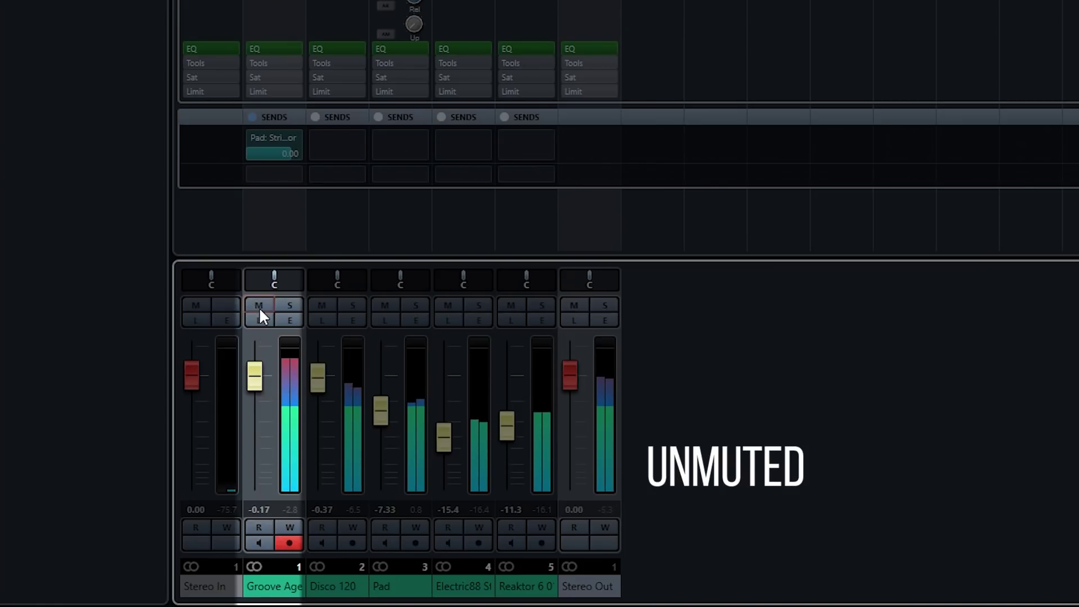